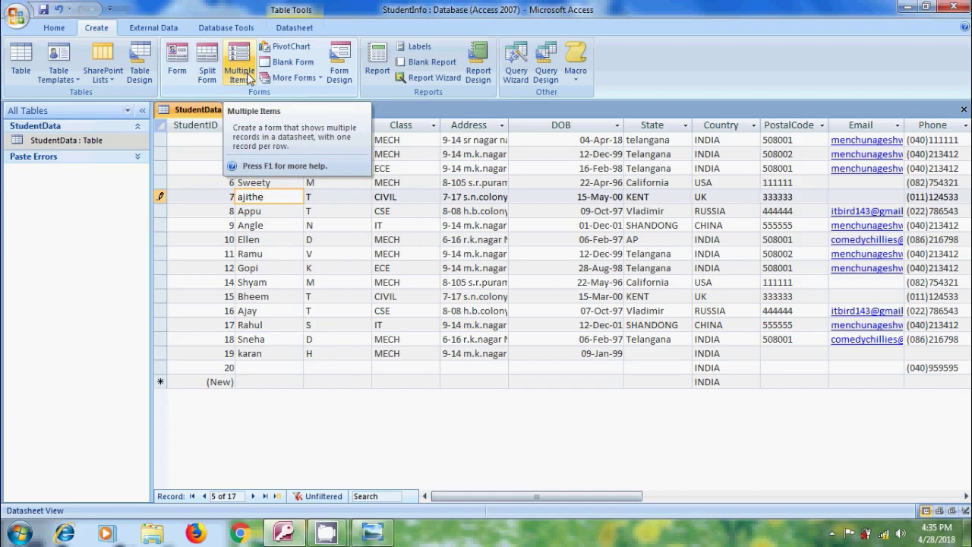
Create a new form from the StudentData table, saving the table first.
{"action": "left_click", "coordinate": [317, 79]}
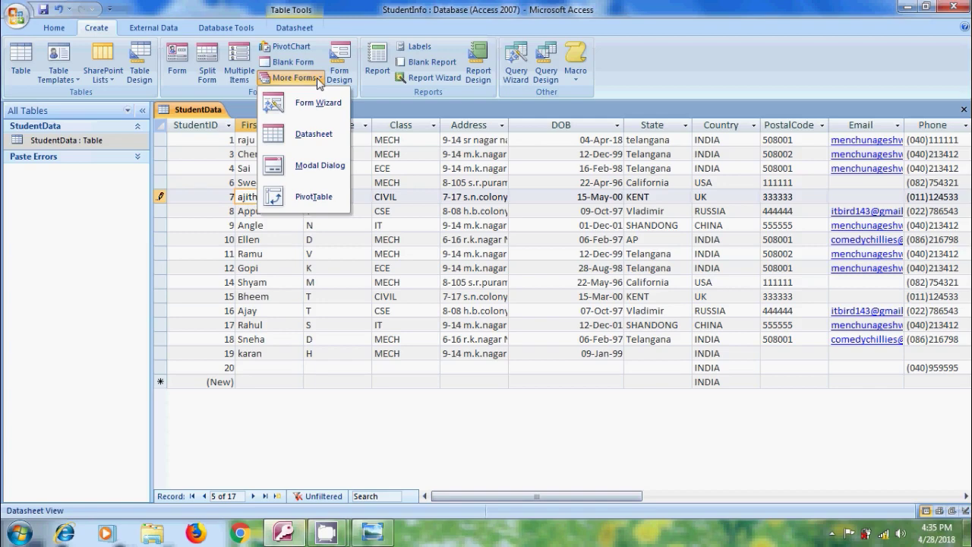
{"action": "left_click", "coordinate": [176, 70]}
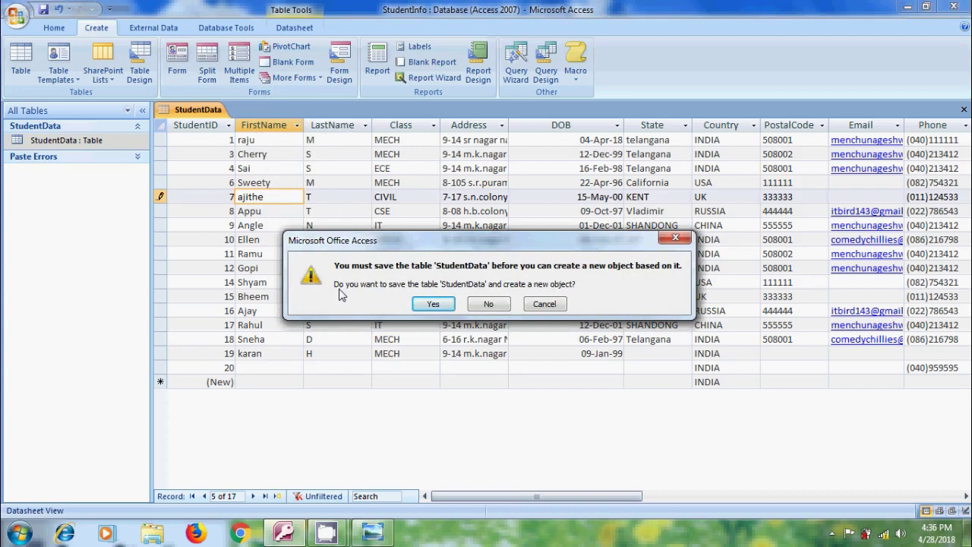
{"action": "left_click", "coordinate": [442, 307]}
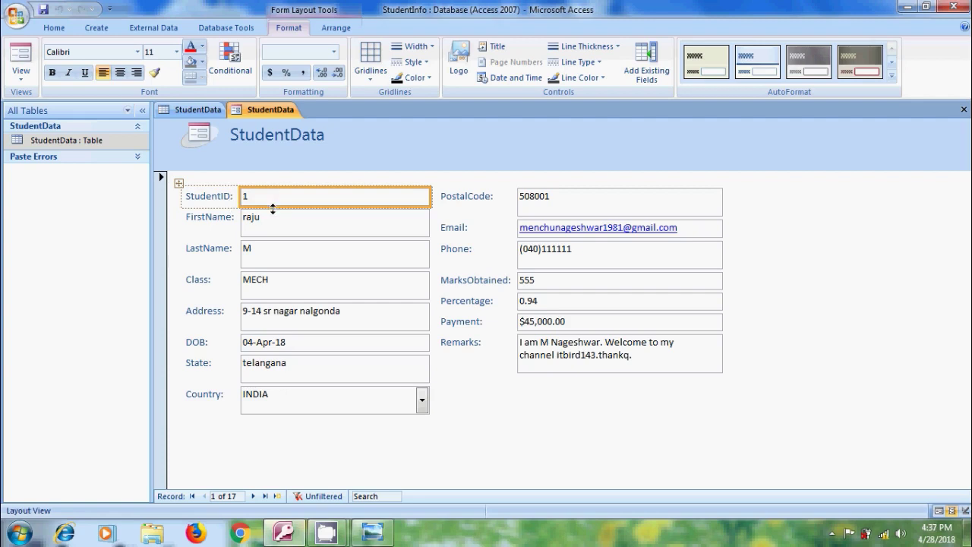
{"action": "left_click", "coordinate": [32, 80]}
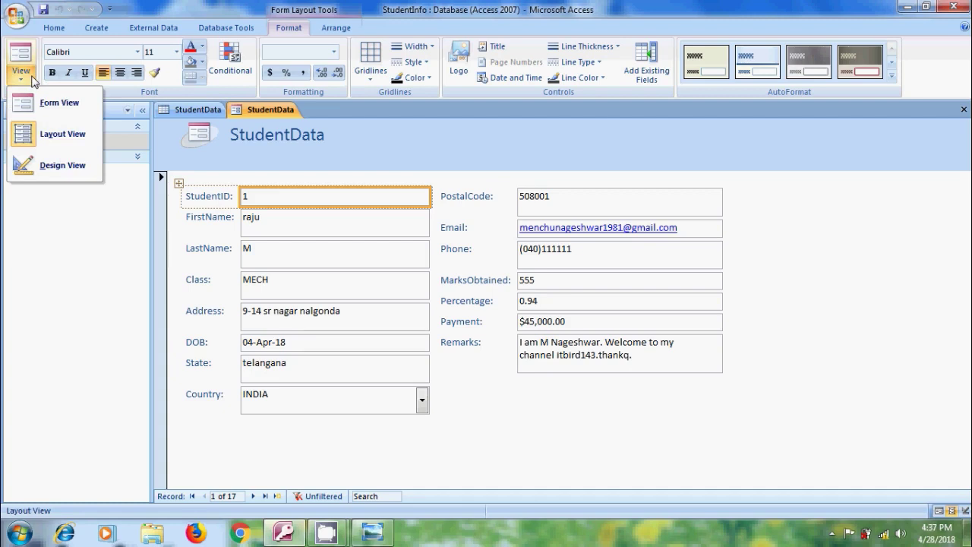
{"action": "left_click", "coordinate": [631, 202]}
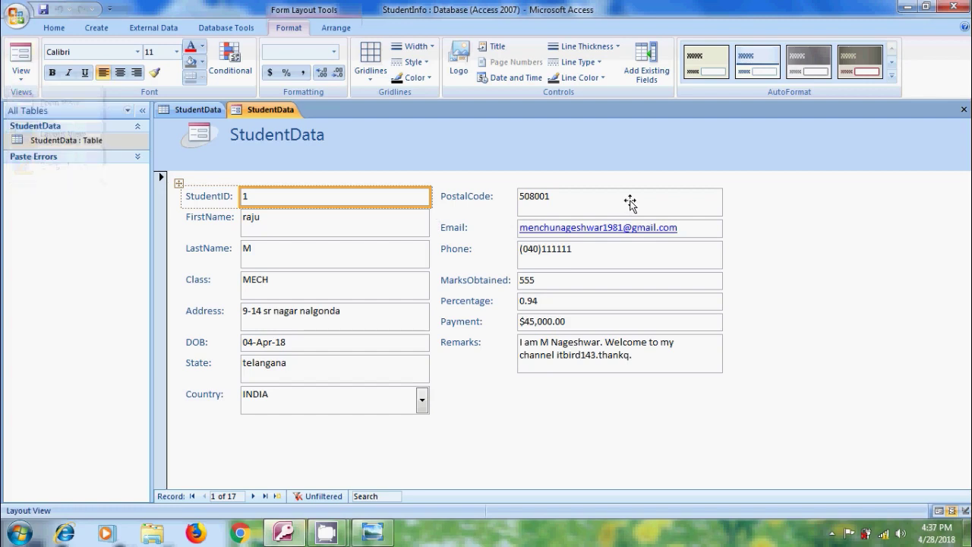
Reduce the heights of the PostalCode, FirstName, LastName, Phone, Class and Address fields to about one text line each.
{"action": "left_click", "coordinate": [630, 202]}
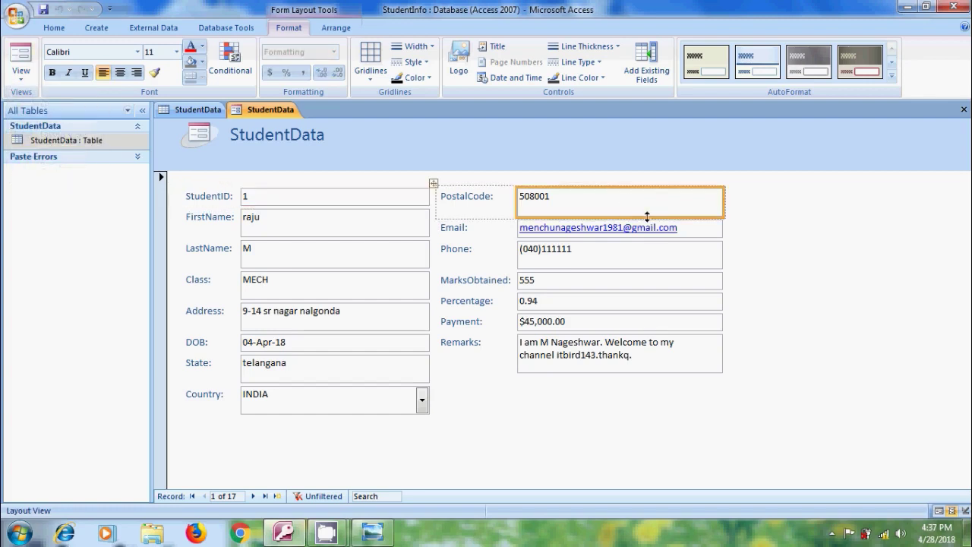
{"action": "left_click_drag", "start_coordinate": [647, 217], "coordinate": [651, 206]}
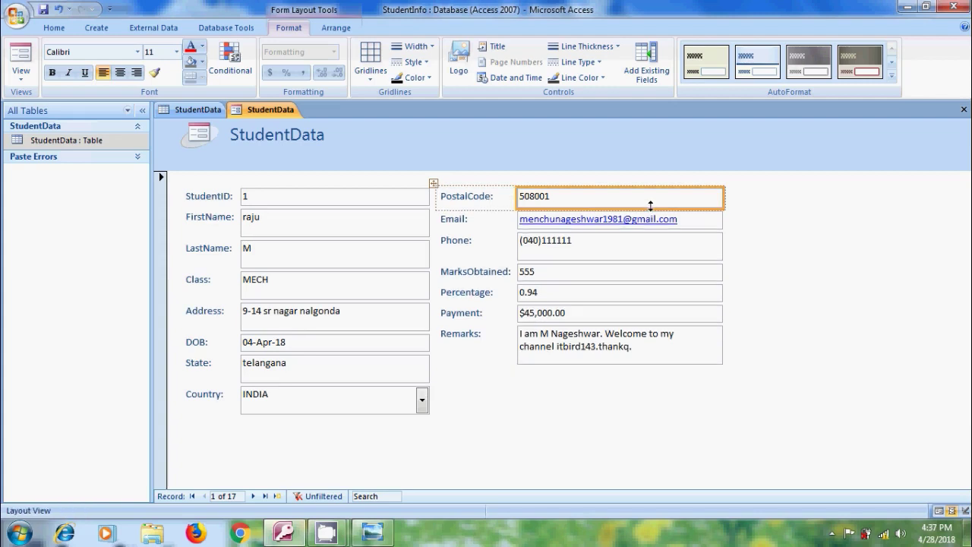
{"action": "left_click", "coordinate": [335, 237]}
{"action": "left_click_drag", "start_coordinate": [339, 237], "coordinate": [350, 228]}
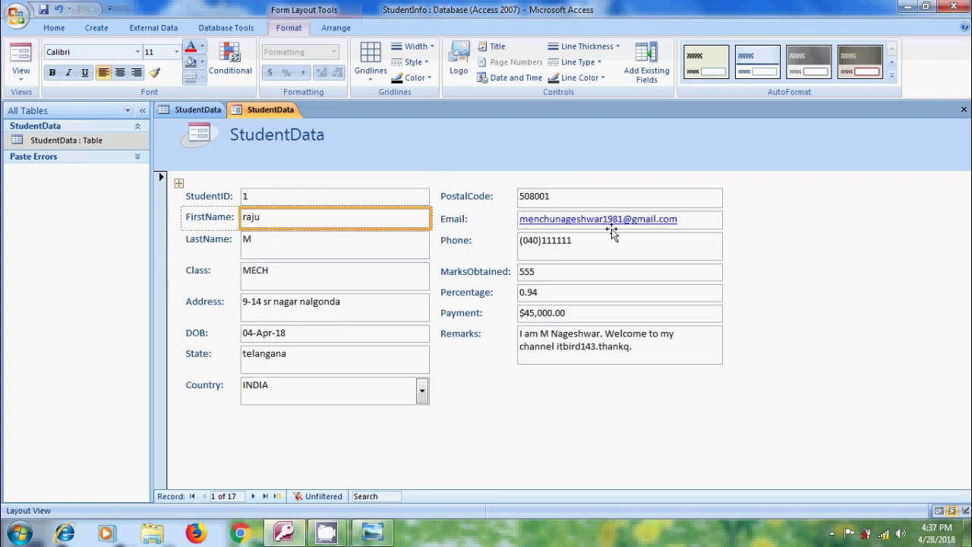
{"action": "left_click", "coordinate": [353, 251]}
{"action": "left_click_drag", "start_coordinate": [345, 259], "coordinate": [356, 245]}
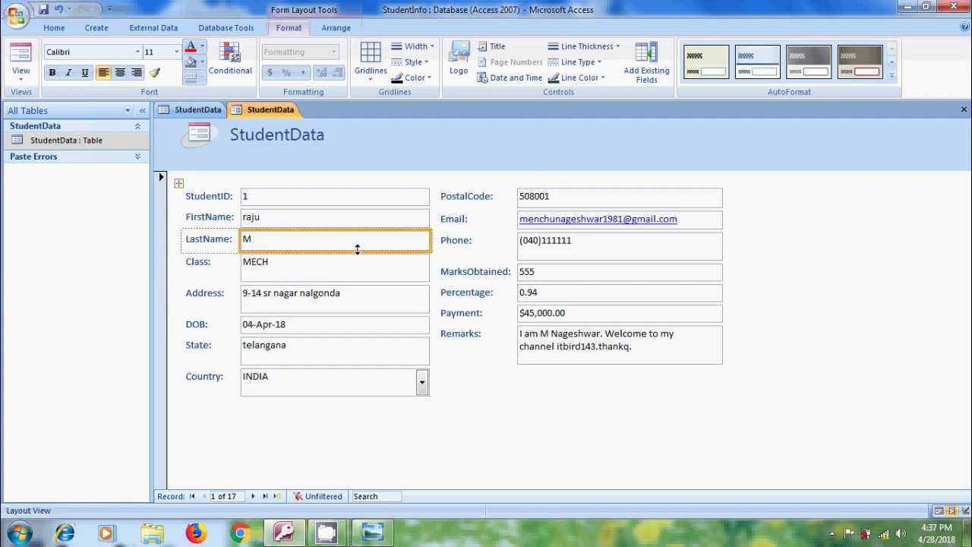
{"action": "left_click", "coordinate": [588, 258]}
{"action": "left_click_drag", "start_coordinate": [616, 260], "coordinate": [623, 245]}
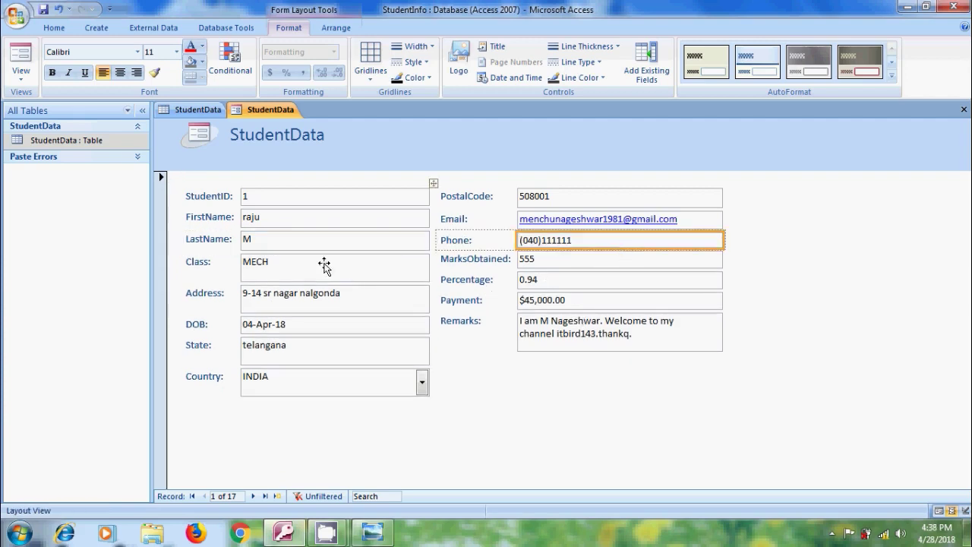
{"action": "left_click", "coordinate": [324, 265]}
{"action": "left_click_drag", "start_coordinate": [345, 284], "coordinate": [371, 289]}
{"action": "left_click", "coordinate": [363, 290]}
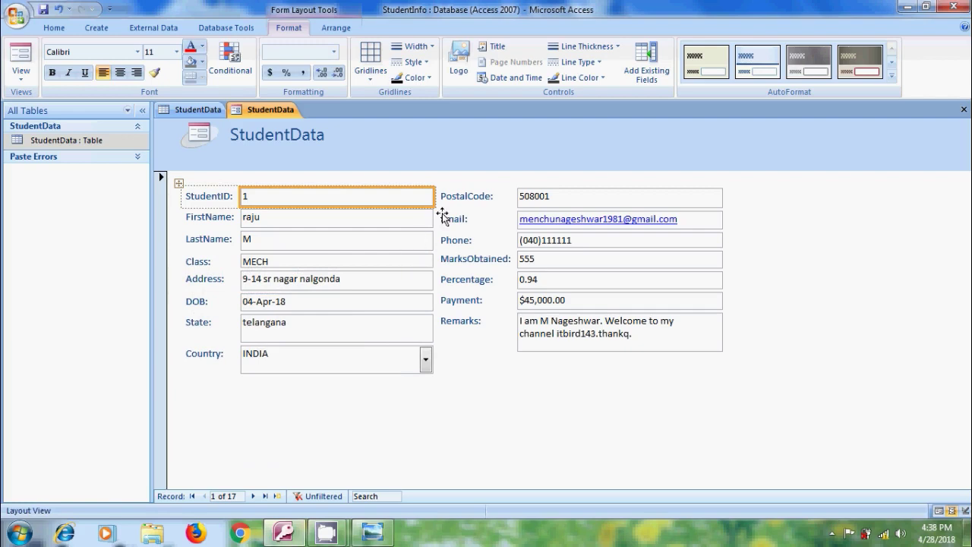
Narrow both columns of form fields slightly, the one starting with StudentID and the one starting with PostalCode.
{"action": "left_click_drag", "start_coordinate": [435, 200], "coordinate": [417, 200]}
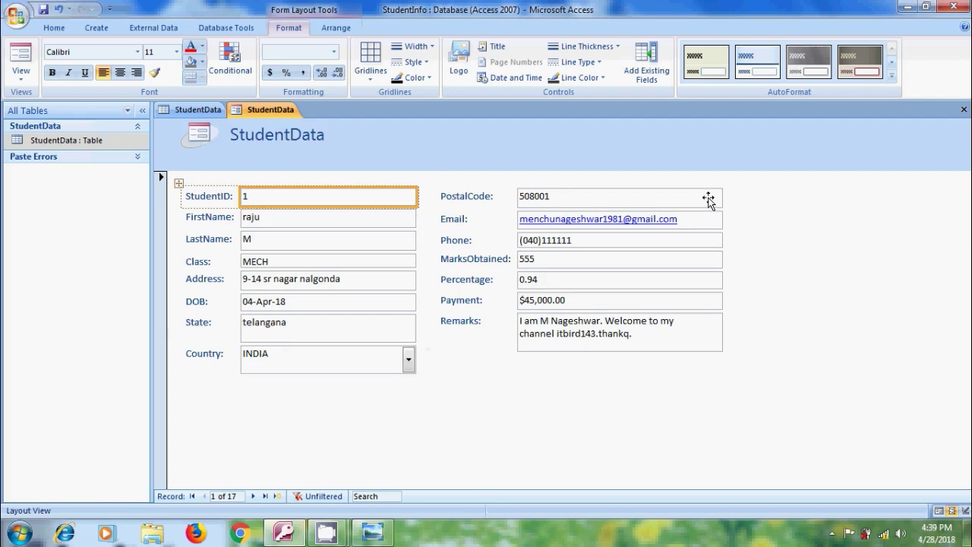
{"action": "left_click", "coordinate": [714, 197]}
{"action": "left_click_drag", "start_coordinate": [726, 197], "coordinate": [702, 198]}
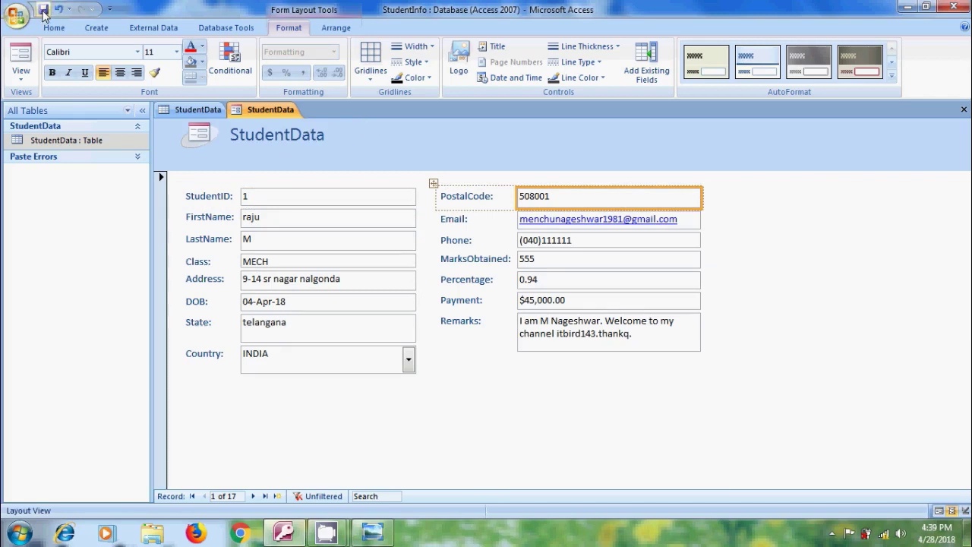
Save the new form under the name StudentDataForm.
{"action": "left_click", "coordinate": [44, 11]}
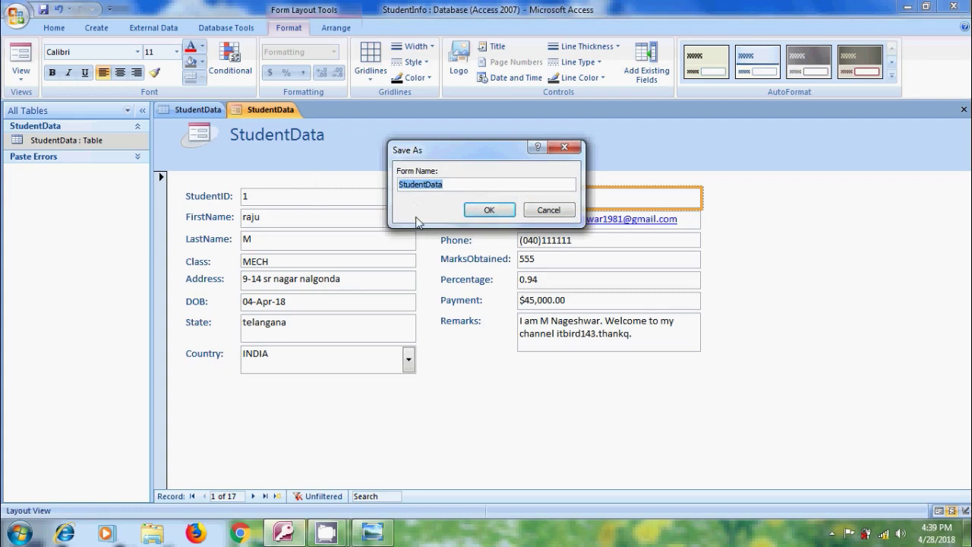
{"action": "left_click", "coordinate": [455, 184]}
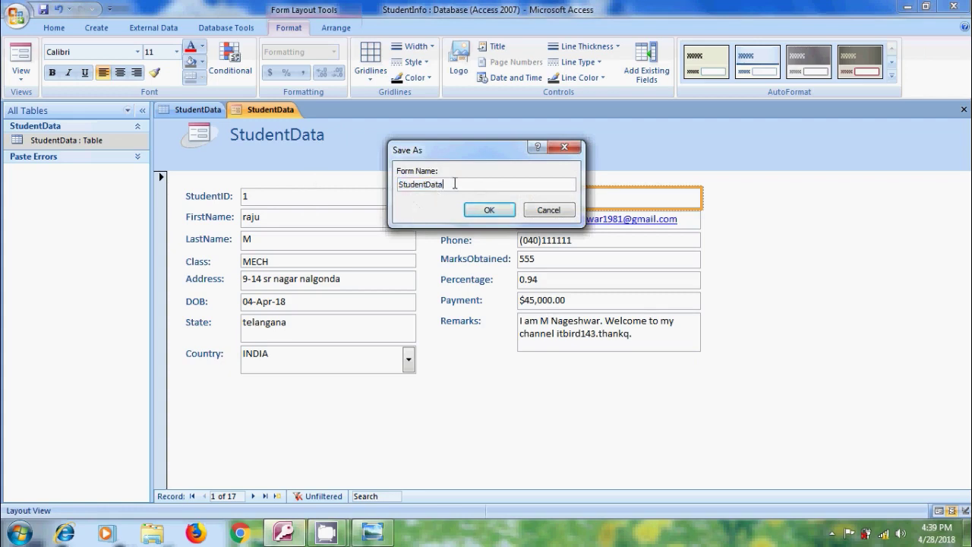
{"action": "type", "text": "Form"}
{"action": "left_click", "coordinate": [489, 215]}
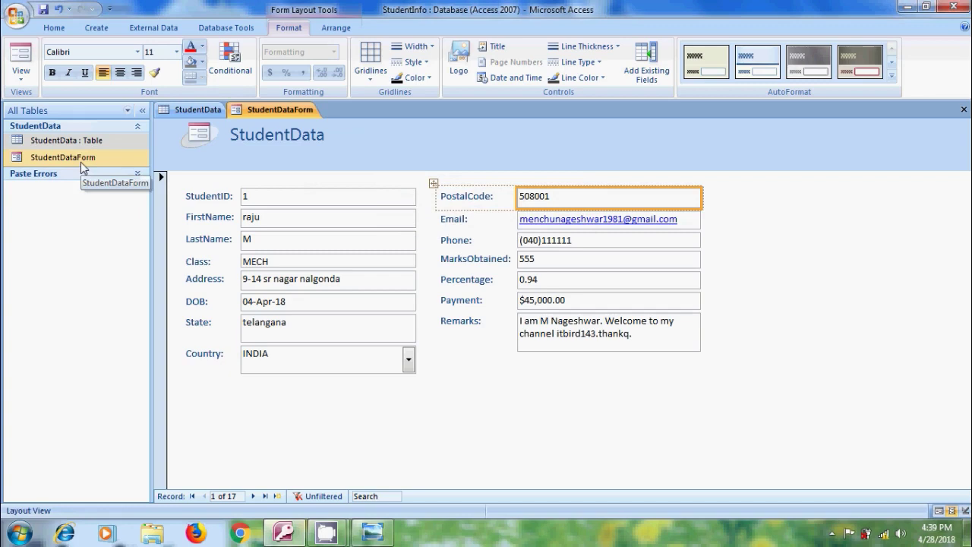
Change the title text in the form header to "Student Form".
{"action": "left_click", "coordinate": [318, 134]}
{"action": "left_click", "coordinate": [323, 136]}
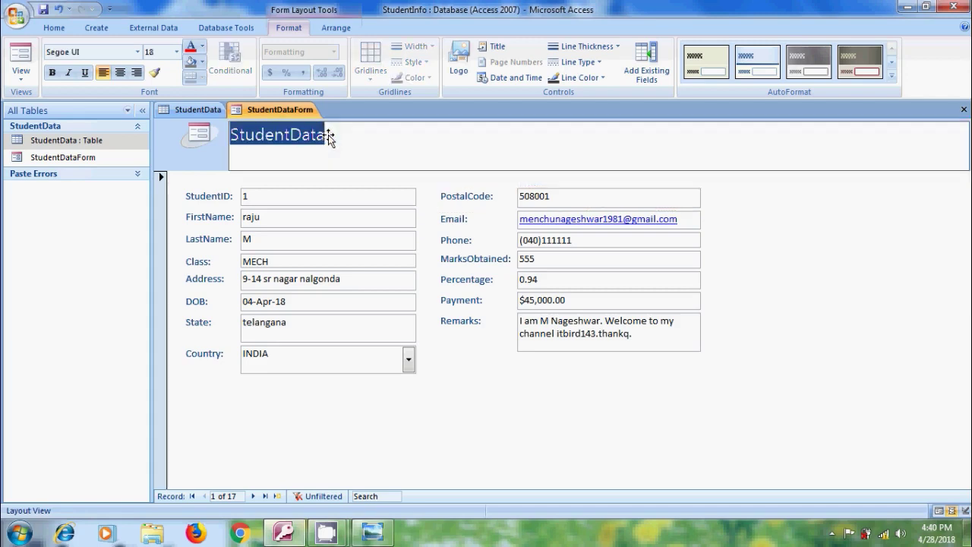
{"action": "type", "text": "St"}
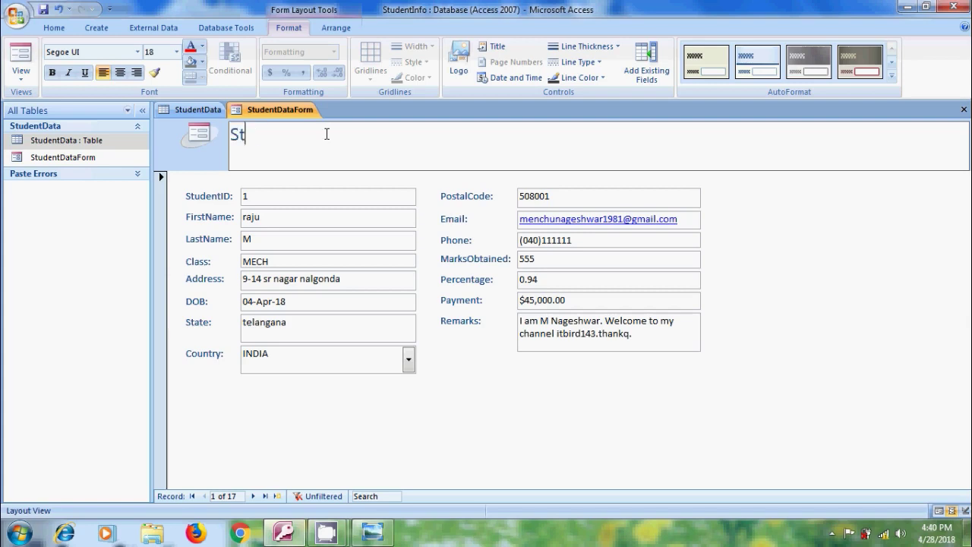
{"action": "type", "text": "udent Form"}
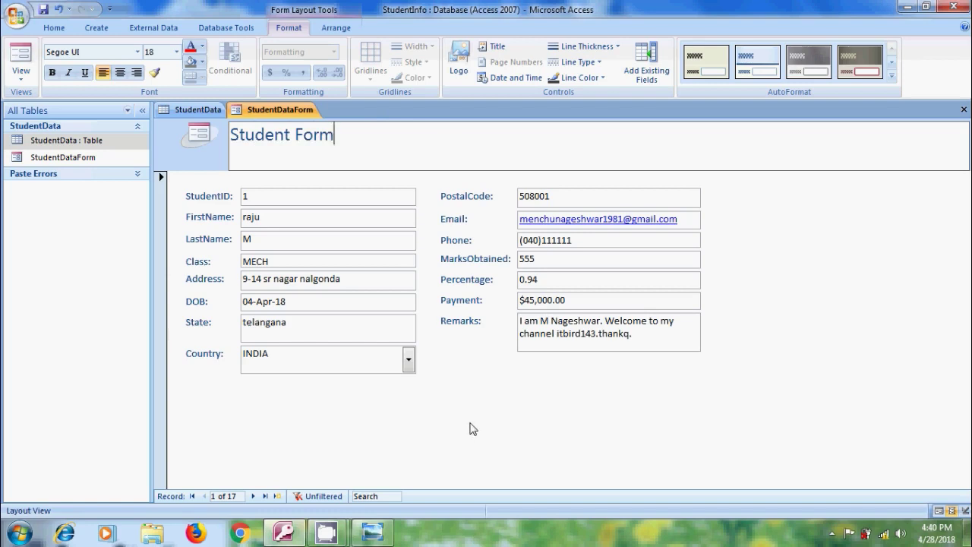
{"action": "left_click", "coordinate": [469, 429]}
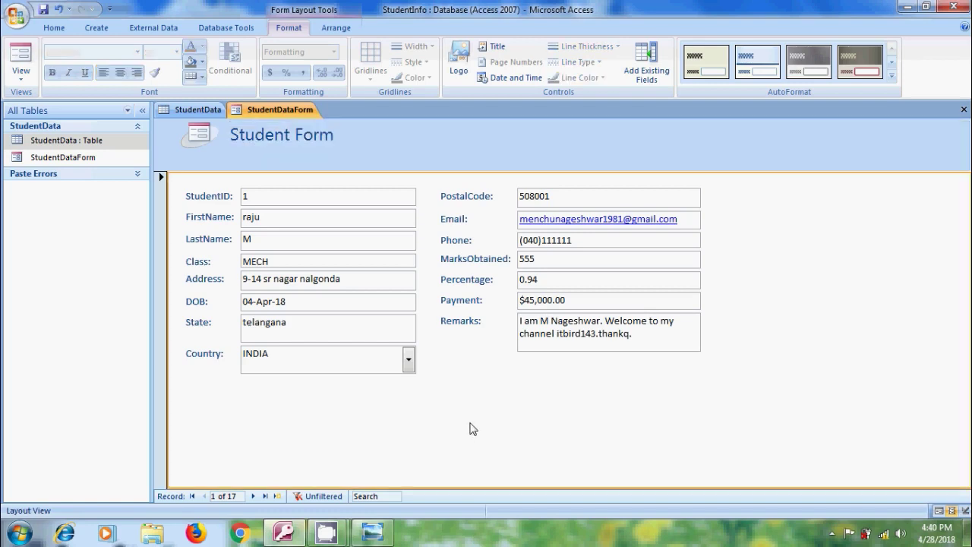
Replace the default logo in the form header with the picture "sweety" from the Desktop.
{"action": "left_click", "coordinate": [201, 144]}
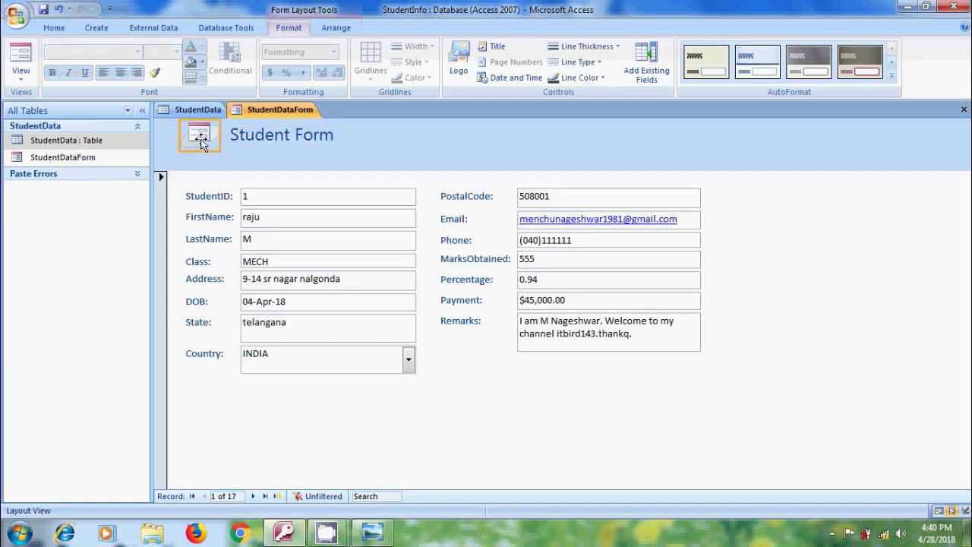
{"action": "key", "text": "Delete"}
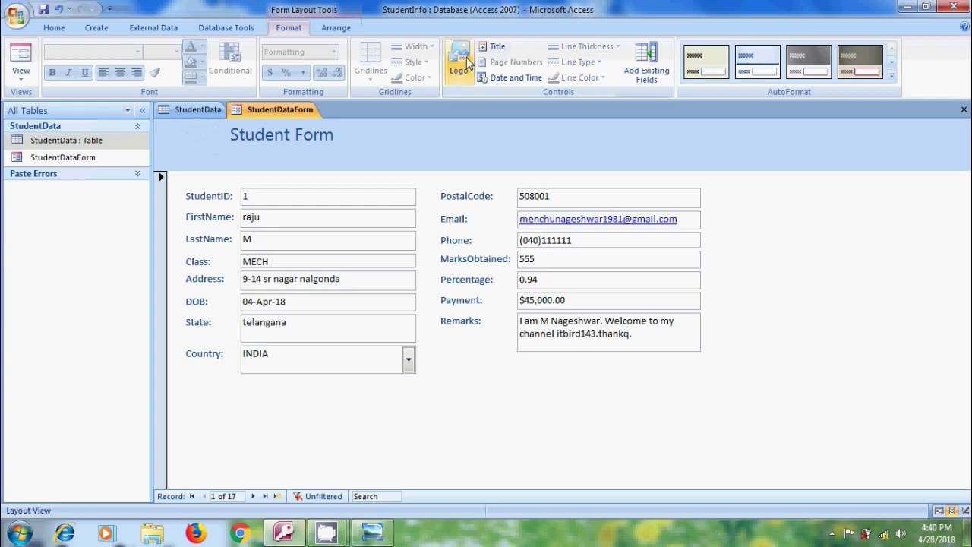
{"action": "left_click", "coordinate": [459, 62]}
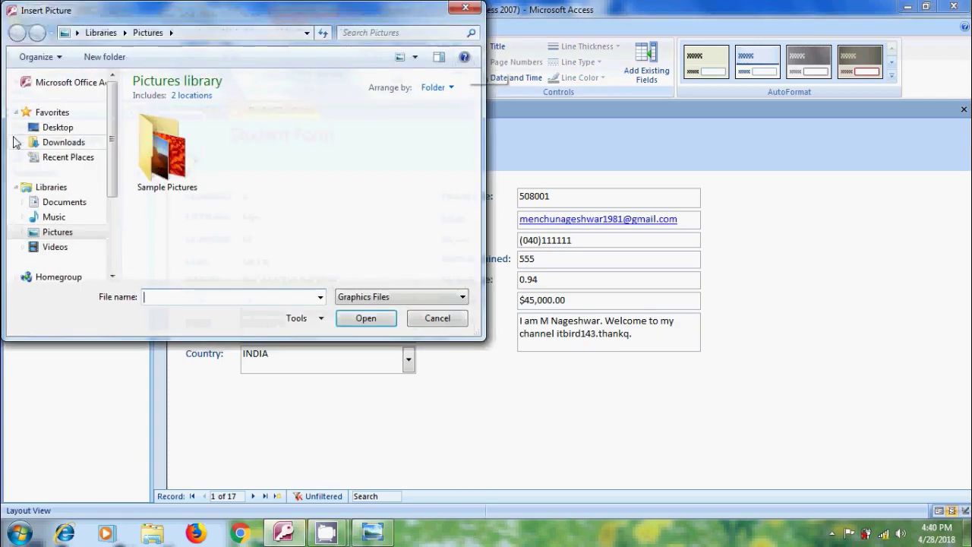
{"action": "left_click", "coordinate": [57, 128]}
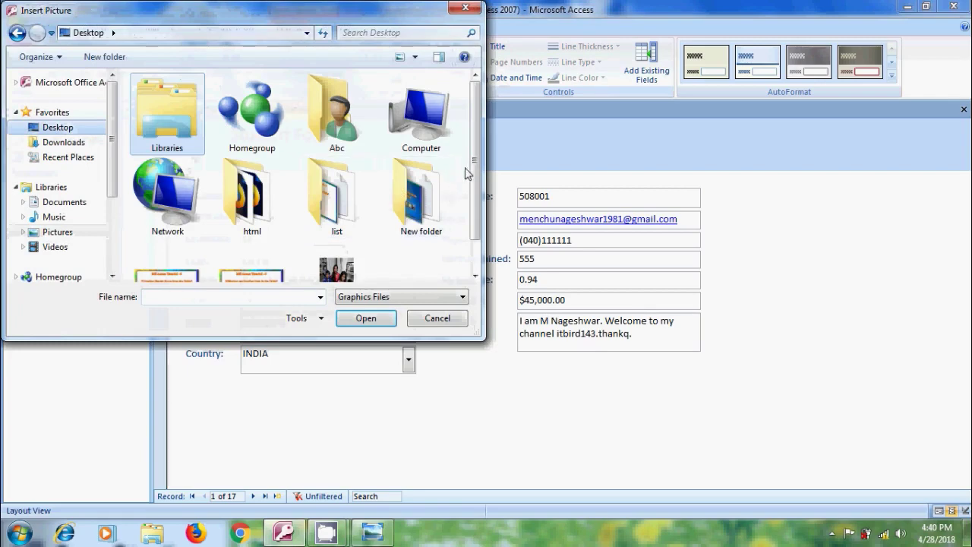
{"action": "scroll", "coordinate": [476, 170], "scroll_direction": "down", "scroll_amount": 1}
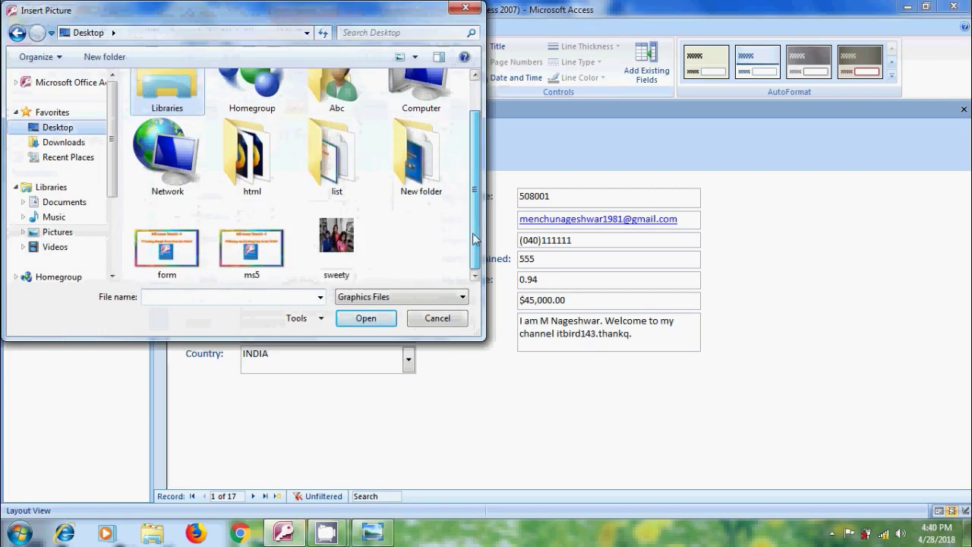
{"action": "left_click", "coordinate": [336, 252]}
{"action": "left_click", "coordinate": [372, 319]}
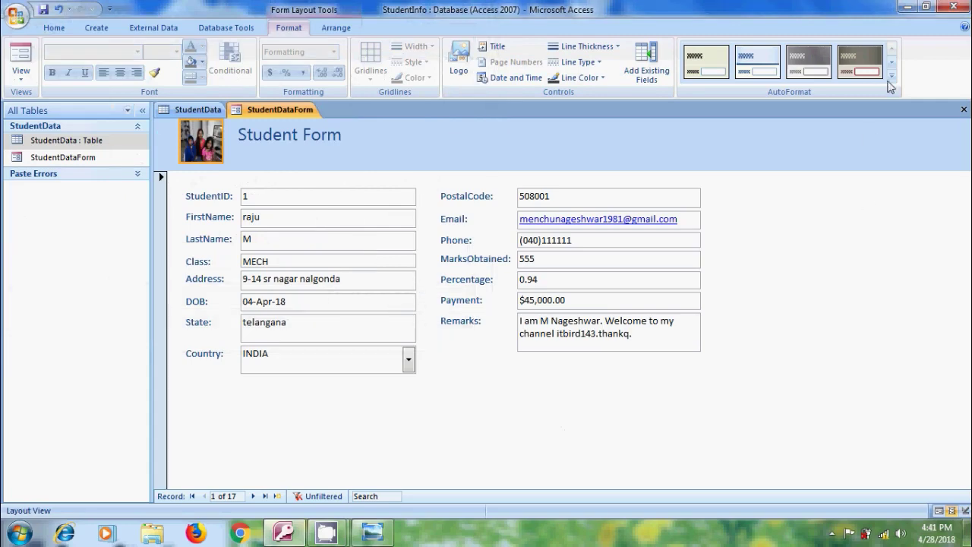
Apply the AutoFormat style with the blue-violet gradient header to the form.
{"action": "left_click", "coordinate": [893, 75]}
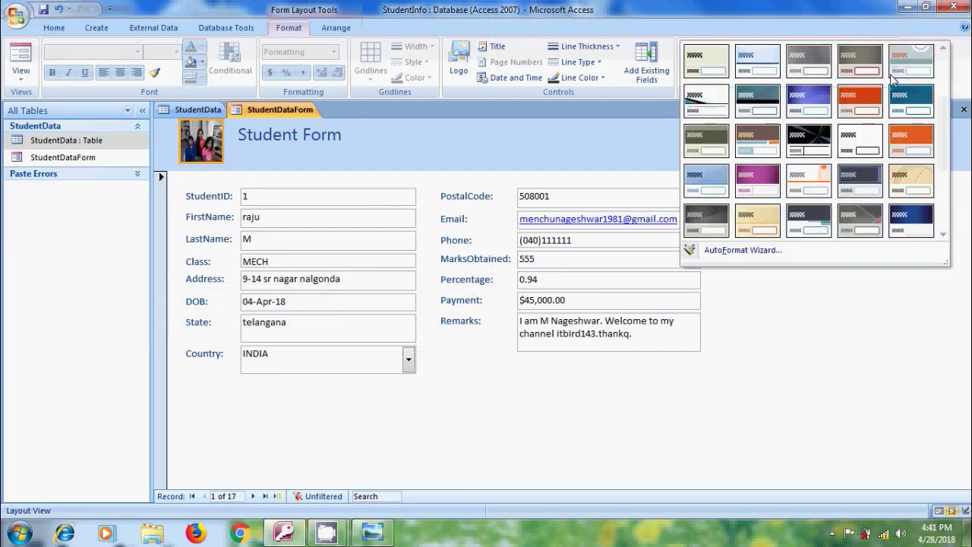
{"action": "left_click", "coordinate": [814, 107]}
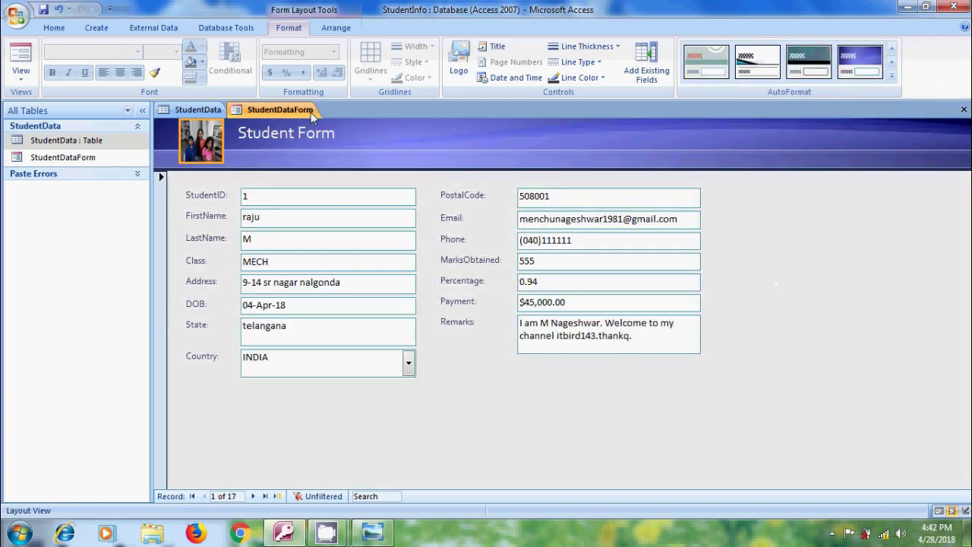
Delete the title and the logo picture from the form header.
{"action": "left_click", "coordinate": [349, 135]}
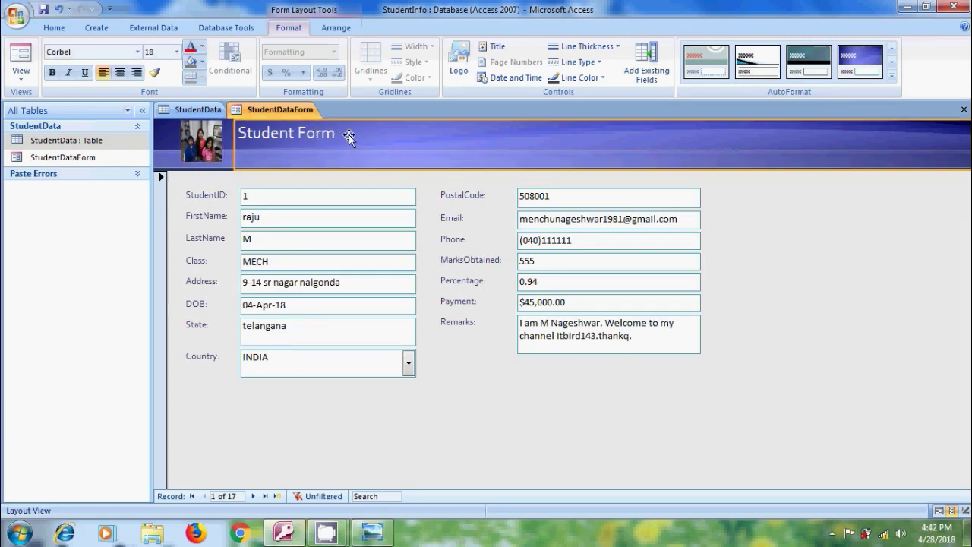
{"action": "key", "text": "Delete"}
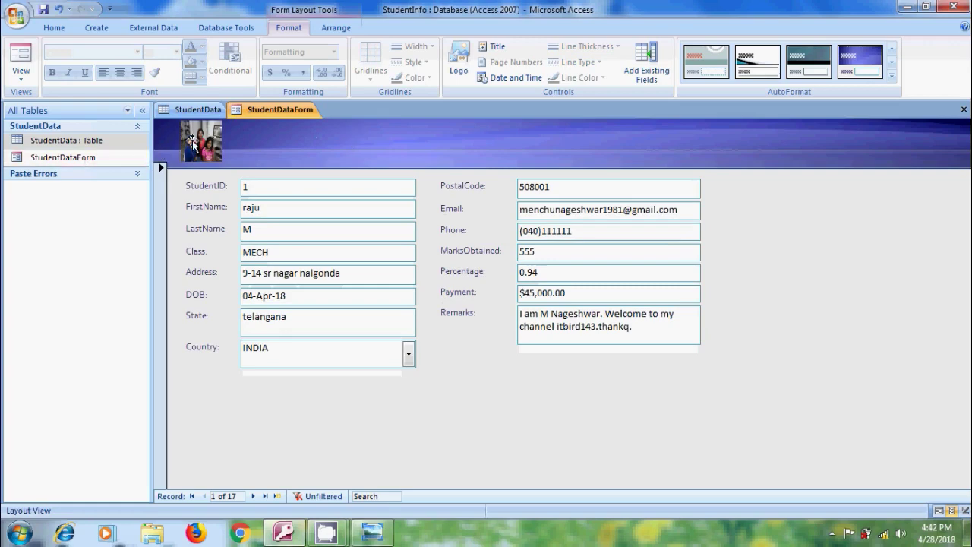
{"action": "left_click", "coordinate": [207, 141]}
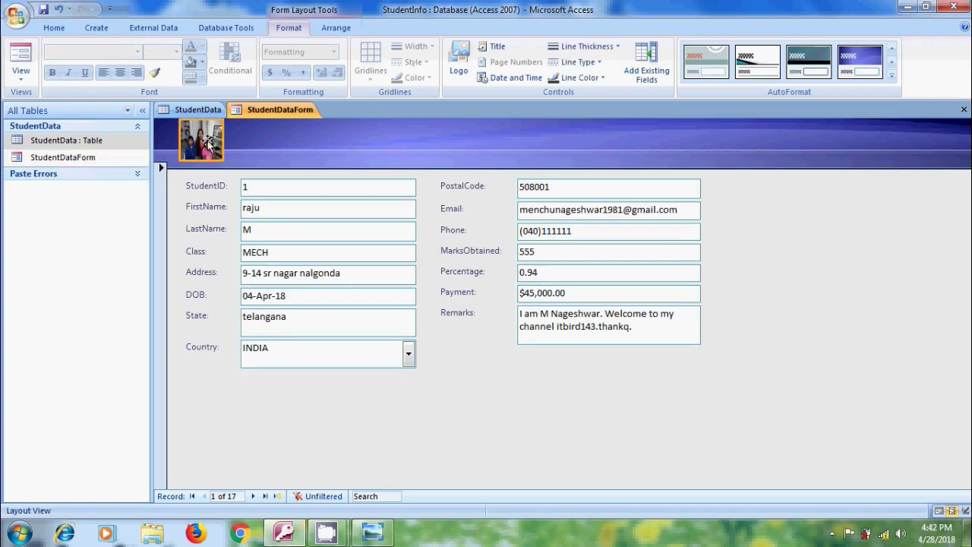
{"action": "key", "text": "Delete"}
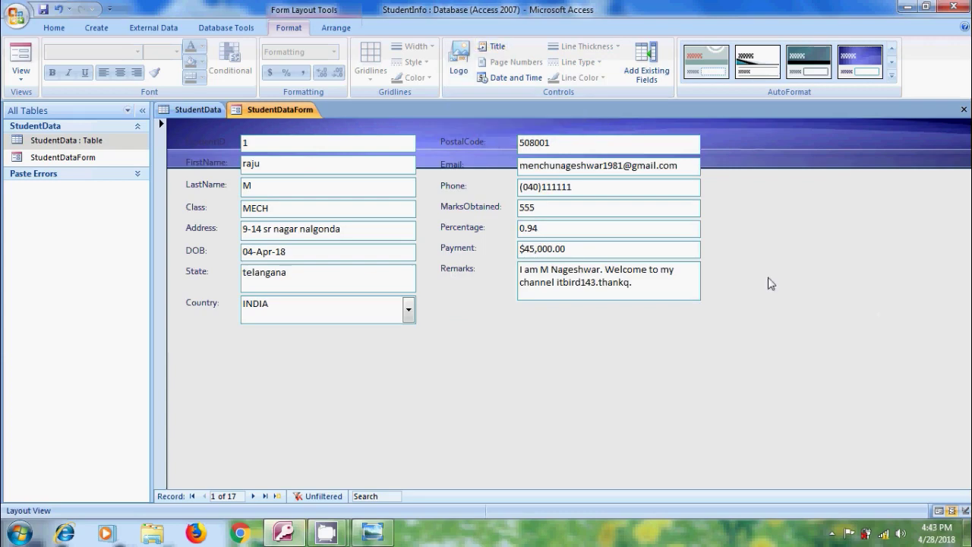
Close the form, saving its design changes, and reopen StudentDataForm in Form View.
{"action": "left_click", "coordinate": [963, 110]}
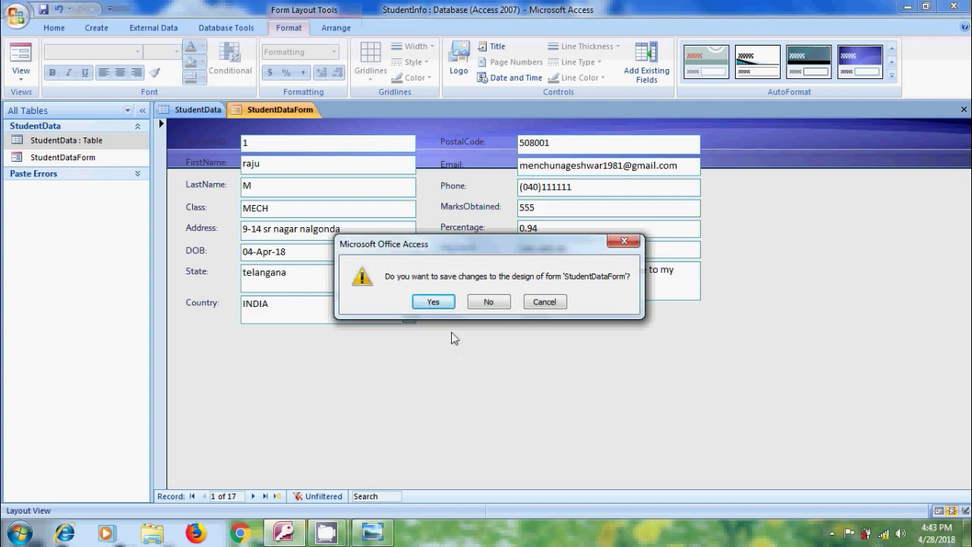
{"action": "left_click", "coordinate": [440, 303]}
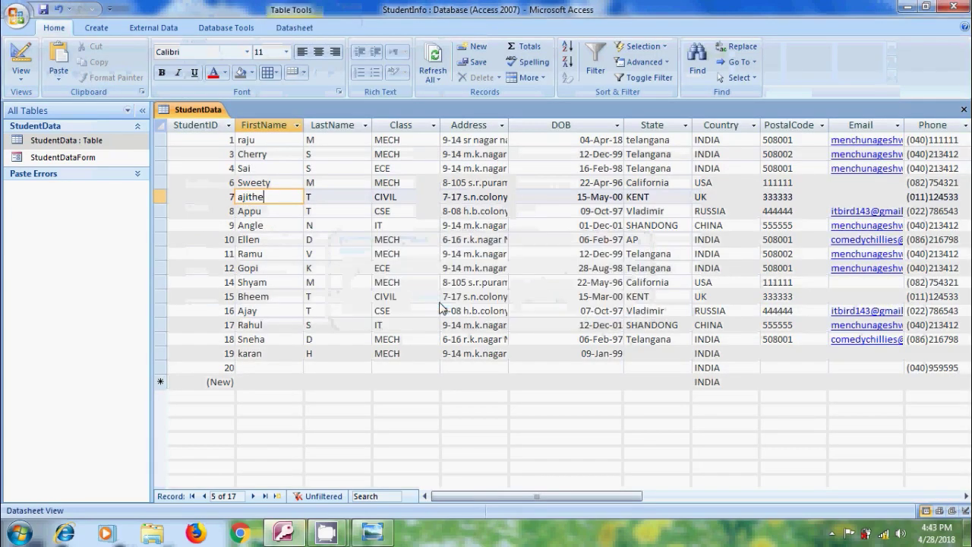
{"action": "double_click", "coordinate": [80, 159]}
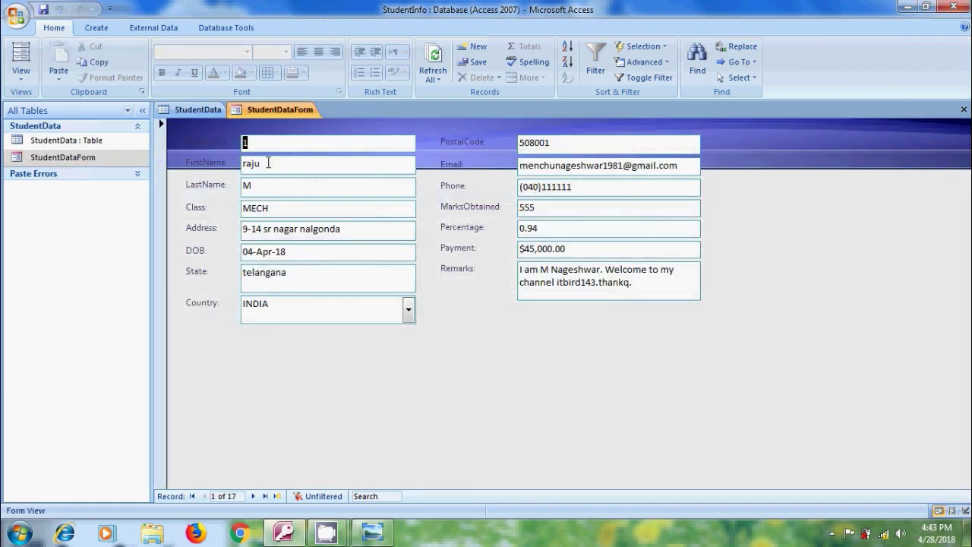
Prefix the first record's FirstName with the initial M and close StudentDataForm to return to the StudentData table.
{"action": "left_click", "coordinate": [265, 162]}
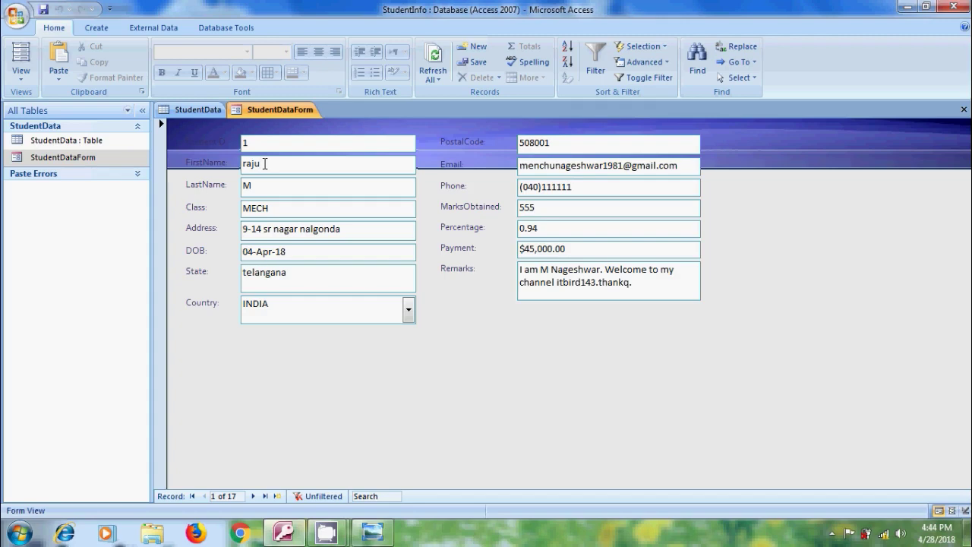
{"action": "key", "text": "Home"}
{"action": "type", "text": "M"}
{"action": "left_click", "coordinate": [964, 109]}
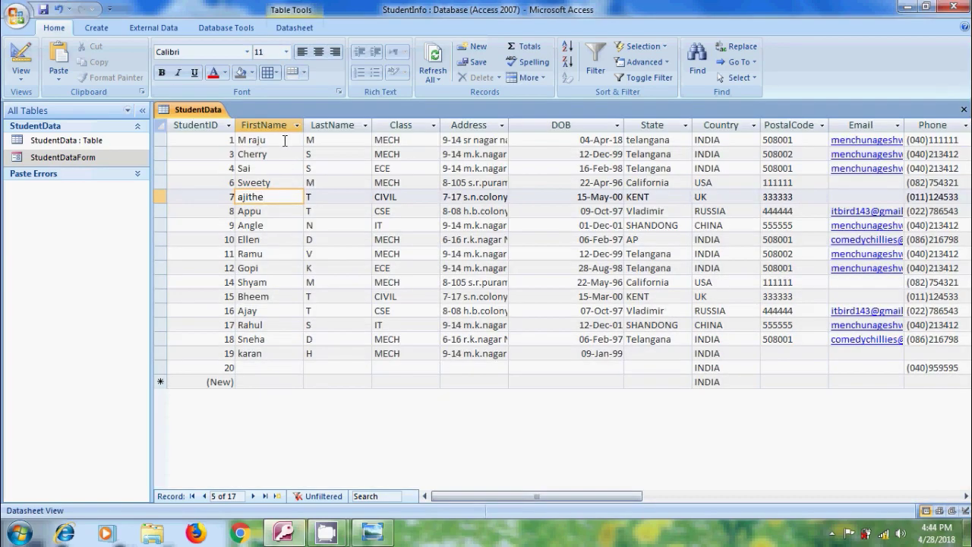
Reopen StudentDataForm and page forward through its records, finishing on the last record.
{"action": "double_click", "coordinate": [97, 158]}
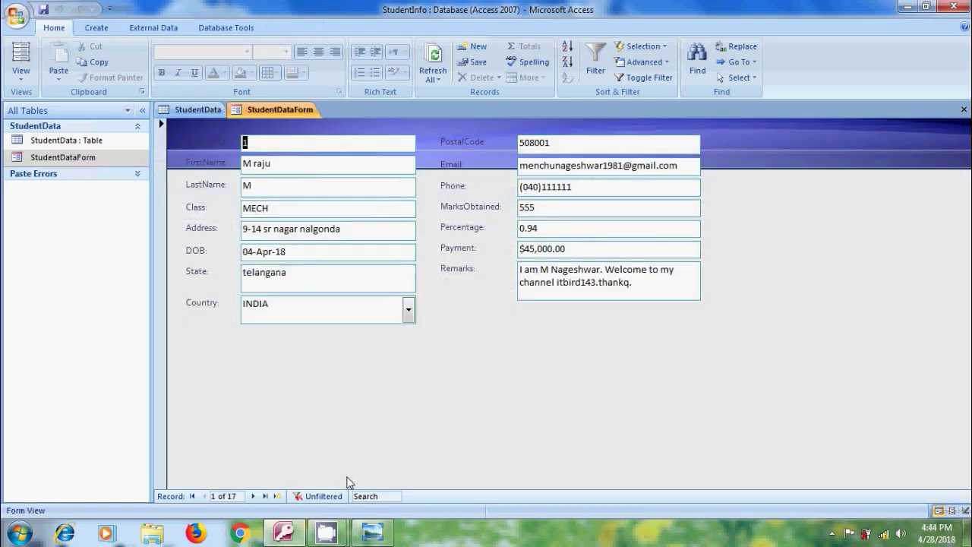
{"action": "left_click", "coordinate": [253, 496]}
{"action": "left_click", "coordinate": [252, 495]}
{"action": "left_click", "coordinate": [253, 496]}
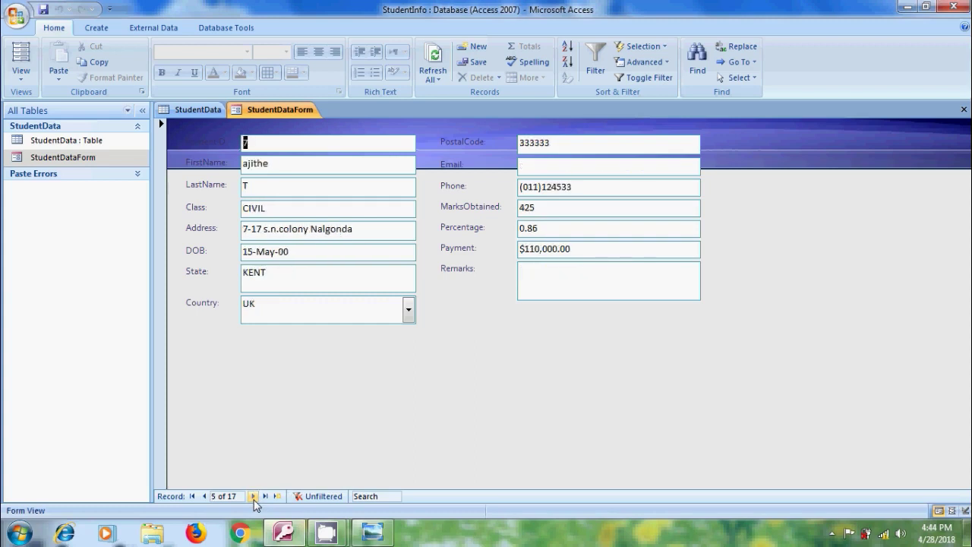
{"action": "left_click", "coordinate": [253, 496]}
{"action": "left_click", "coordinate": [253, 496]}
{"action": "left_click", "coordinate": [252, 495]}
{"action": "left_click", "coordinate": [253, 496]}
{"action": "left_click", "coordinate": [253, 495]}
{"action": "left_click", "coordinate": [253, 495]}
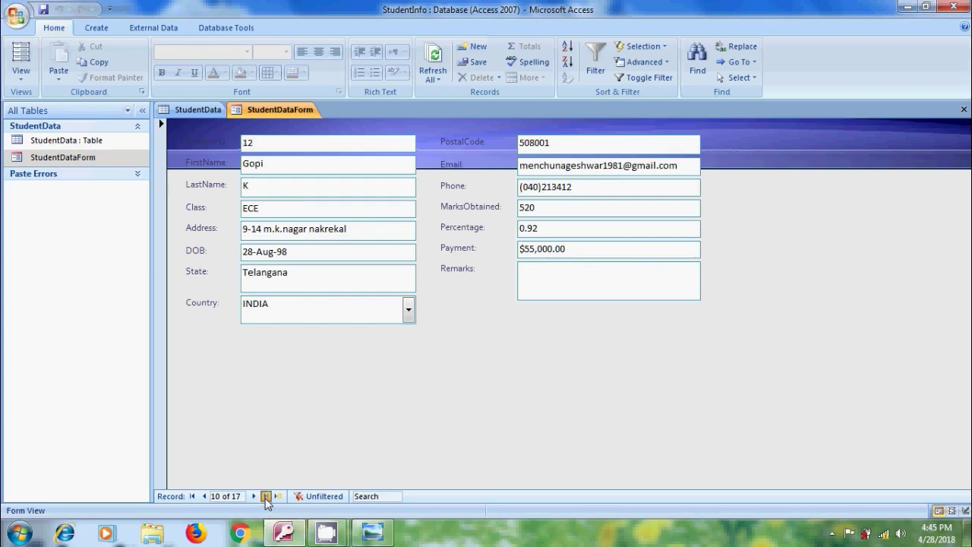
{"action": "left_click", "coordinate": [266, 496]}
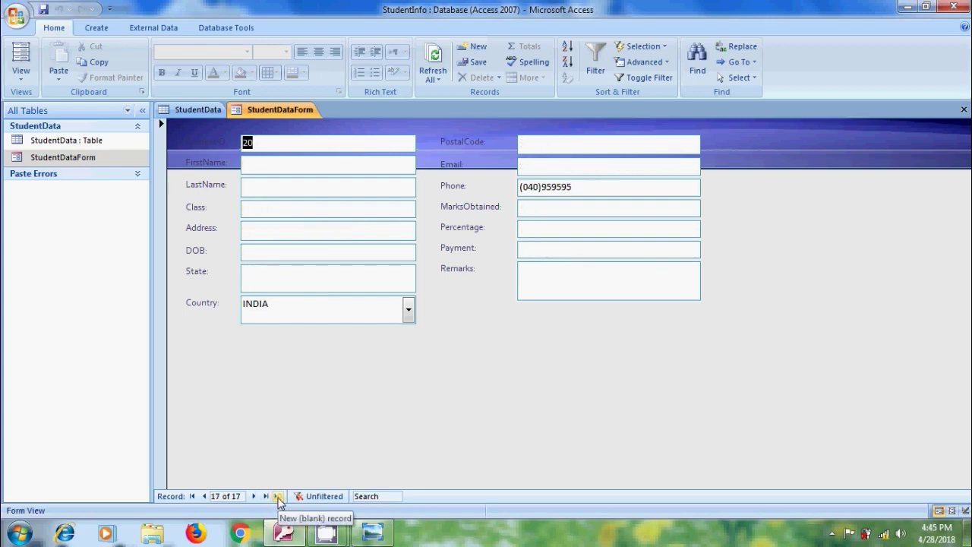
Add a new blank record, enter the student's first name, and commit it by moving to the previous record and back.
{"action": "left_click", "coordinate": [277, 497]}
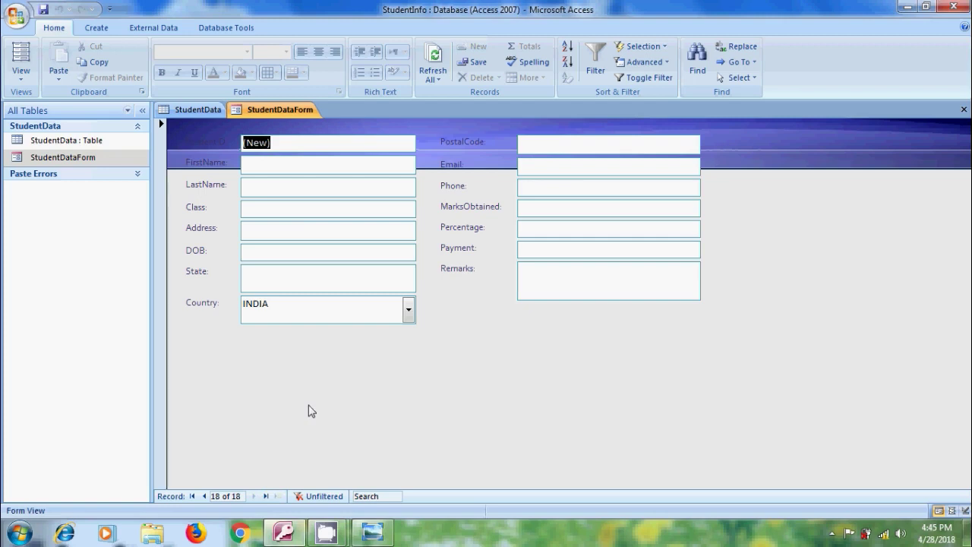
{"action": "left_click", "coordinate": [278, 162]}
{"action": "type", "text": "Nageshwar"}
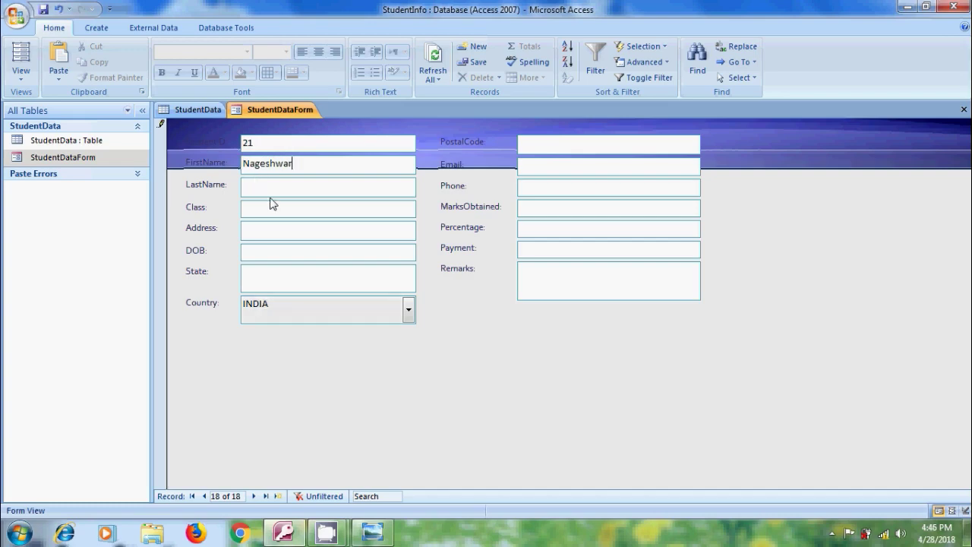
{"action": "left_click", "coordinate": [204, 496]}
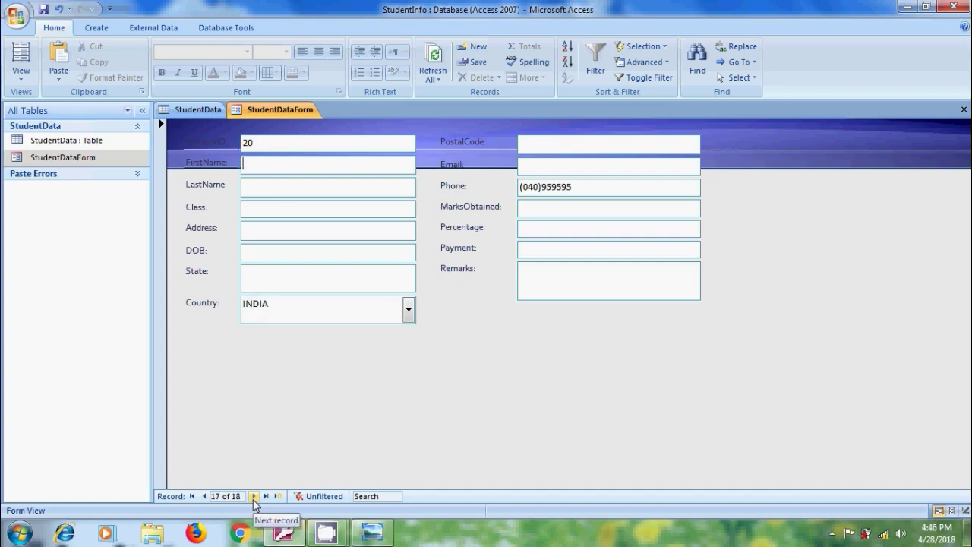
{"action": "left_click", "coordinate": [254, 495]}
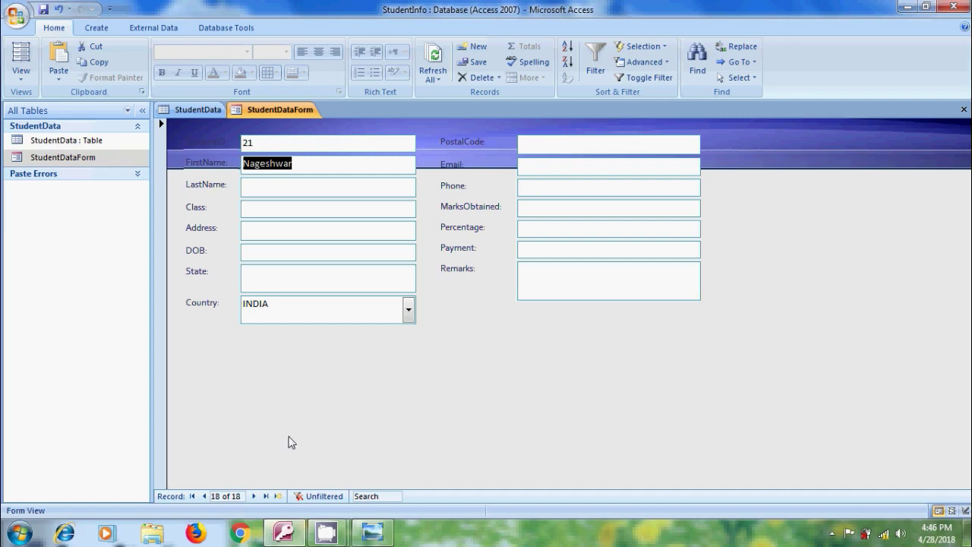
Refresh all data in the StudentData table to check for the record added through the form.
{"action": "left_click", "coordinate": [209, 110]}
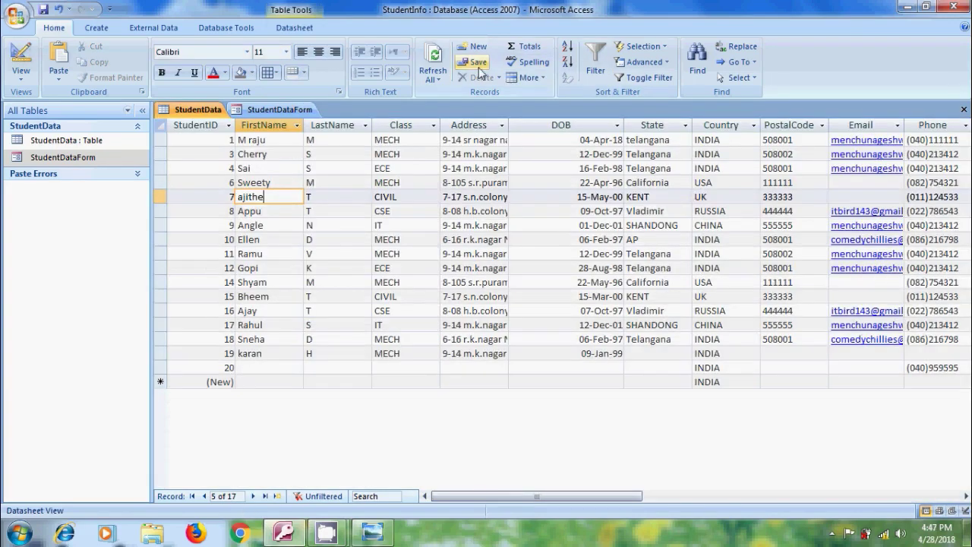
{"action": "left_click", "coordinate": [434, 72]}
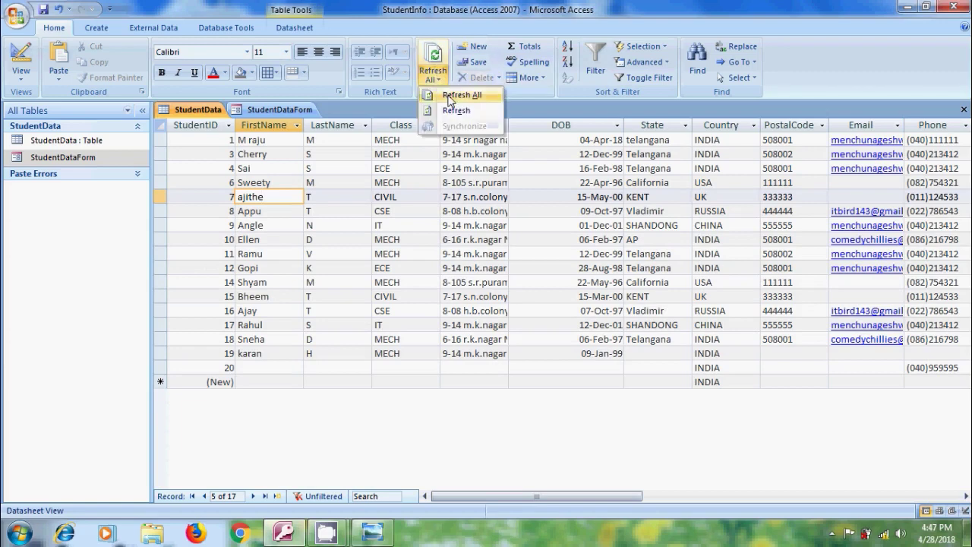
{"action": "left_click", "coordinate": [448, 95]}
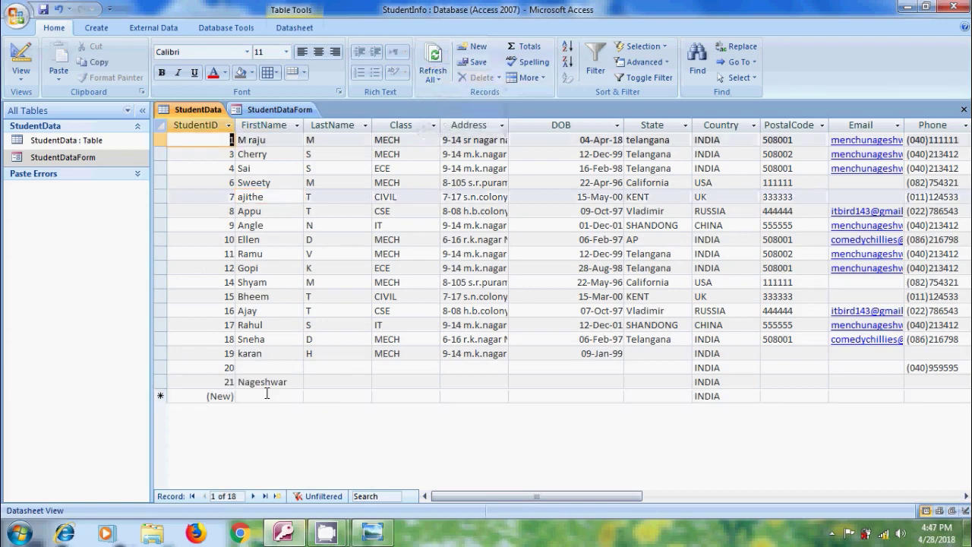
Return to StudentDataForm and delete the newly added record, accepting the deletion.
{"action": "left_click", "coordinate": [296, 110]}
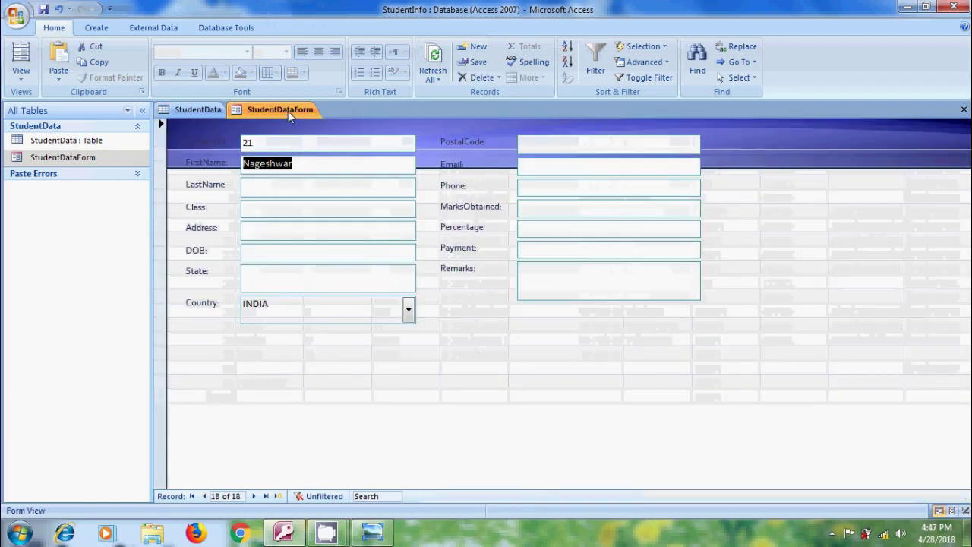
{"action": "left_click", "coordinate": [158, 259]}
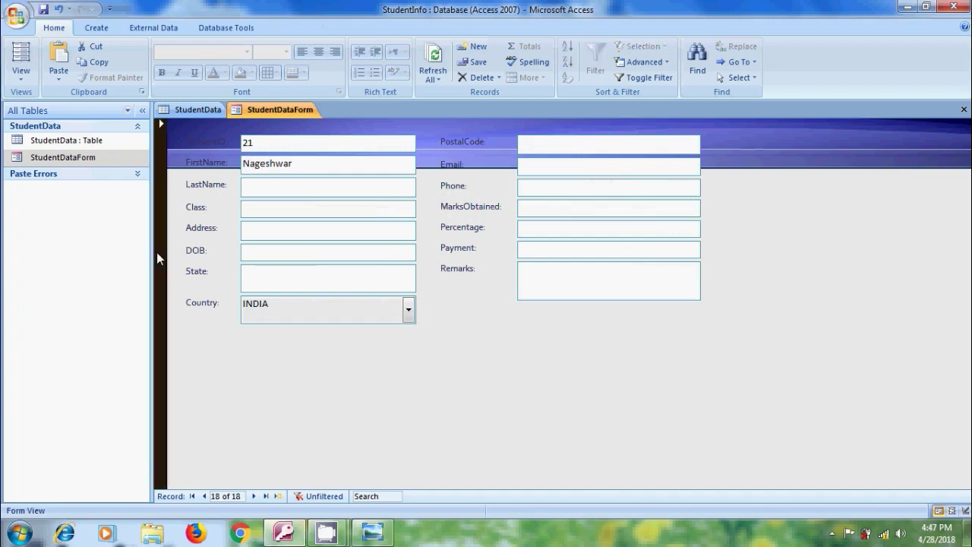
{"action": "key", "text": "Delete"}
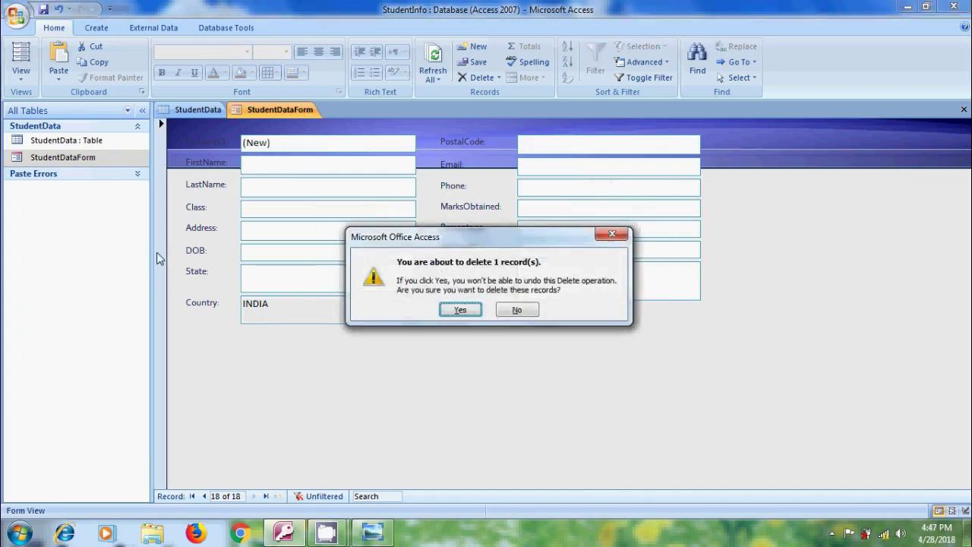
{"action": "left_click", "coordinate": [465, 311]}
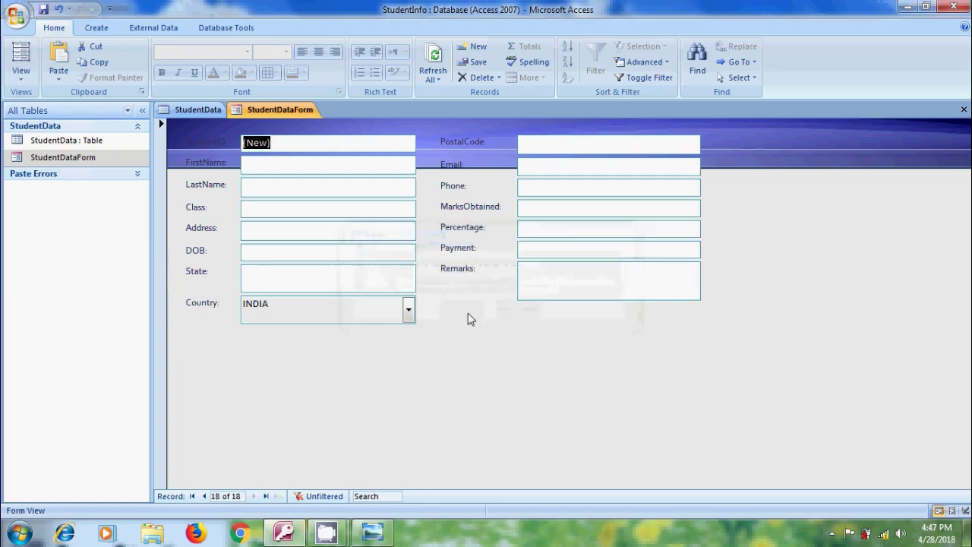
Go to the first record and sort the form's records by FirstName in ascending order.
{"action": "left_click", "coordinate": [206, 497]}
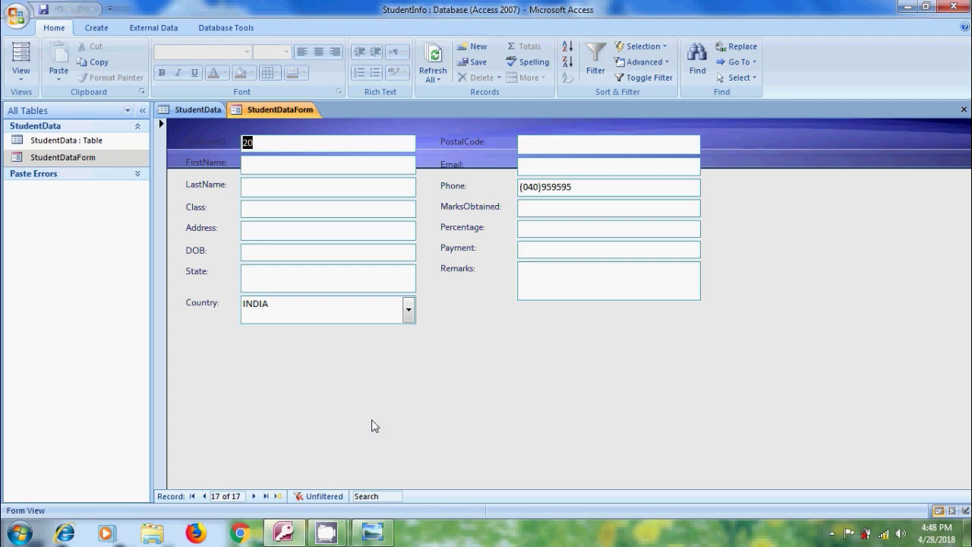
{"action": "left_click", "coordinate": [192, 496]}
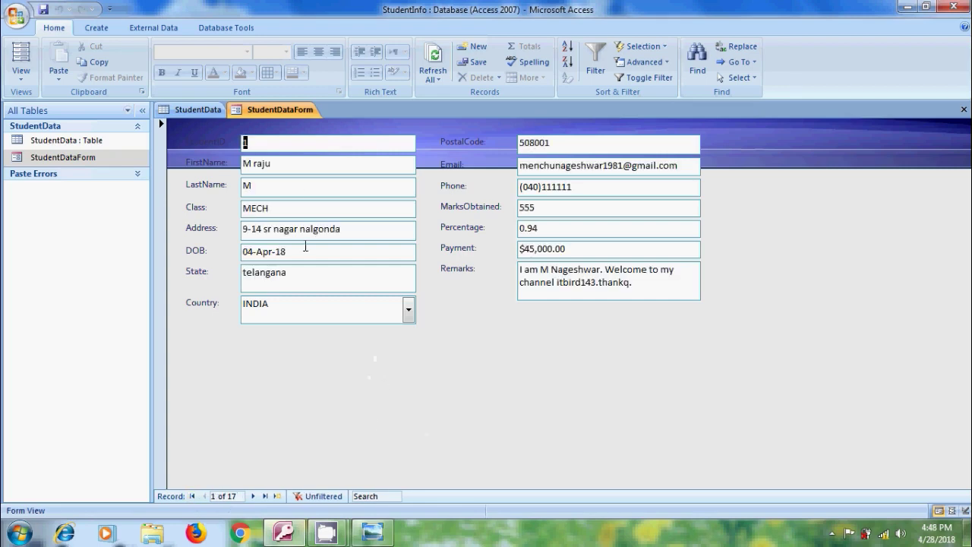
{"action": "left_click", "coordinate": [290, 162]}
{"action": "left_click", "coordinate": [569, 48]}
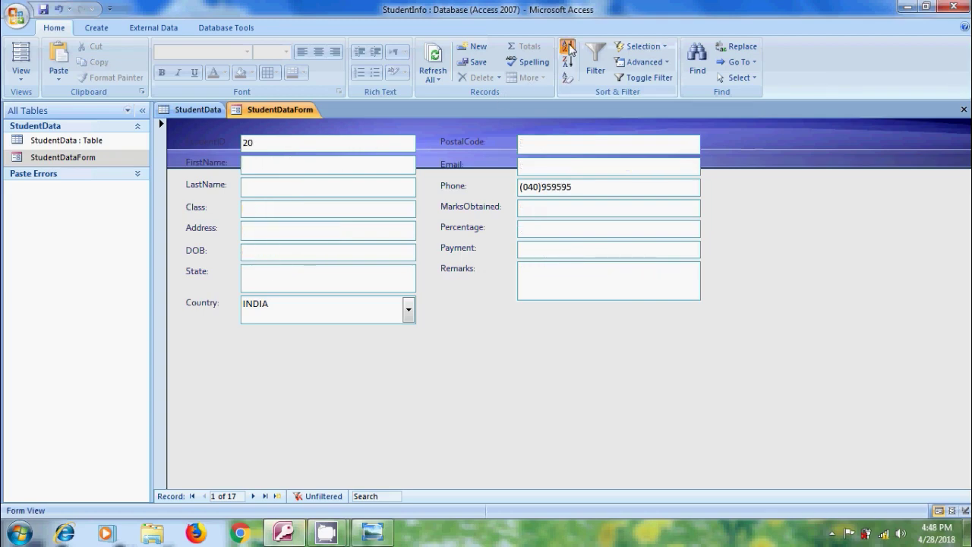
Page forward through the sorted records to examine the alphabetical order of the first names.
{"action": "left_click", "coordinate": [253, 496]}
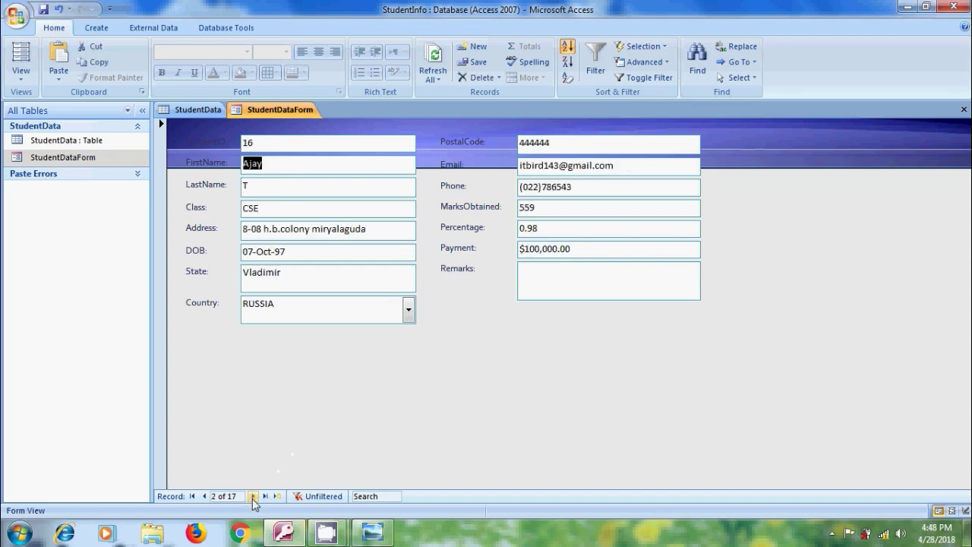
{"action": "left_click", "coordinate": [253, 496]}
{"action": "left_click", "coordinate": [253, 496]}
{"action": "left_click", "coordinate": [253, 496]}
{"action": "left_click", "coordinate": [253, 496]}
{"action": "left_click", "coordinate": [253, 496]}
{"action": "left_click", "coordinate": [253, 496]}
{"action": "left_click", "coordinate": [253, 496]}
{"action": "left_click", "coordinate": [252, 496]}
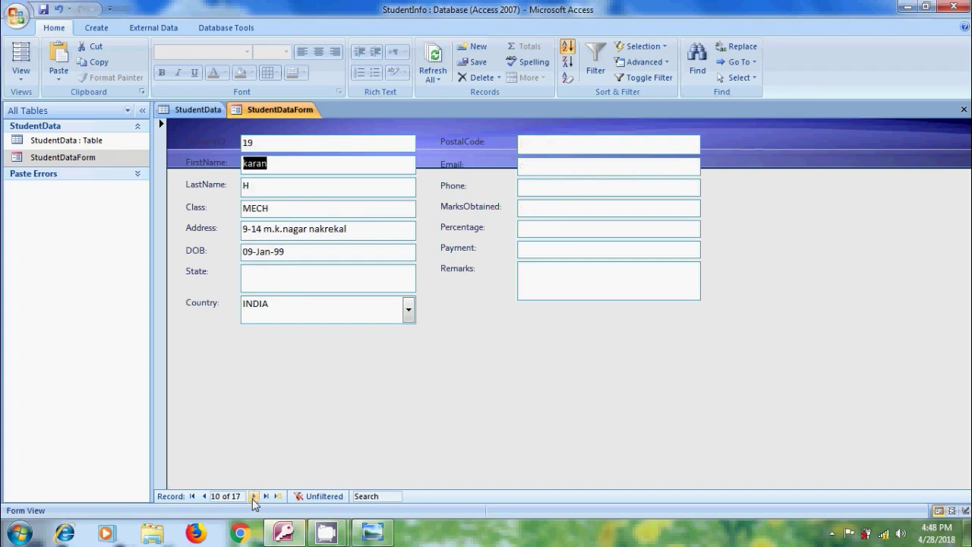
{"action": "left_click", "coordinate": [253, 496]}
{"action": "left_click", "coordinate": [253, 496]}
{"action": "left_click", "coordinate": [253, 496]}
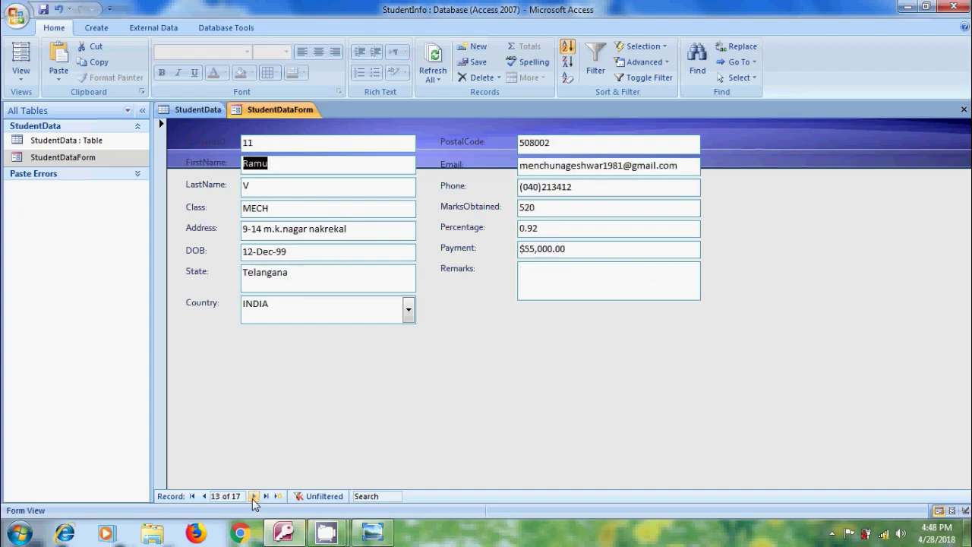
{"action": "left_click", "coordinate": [253, 496]}
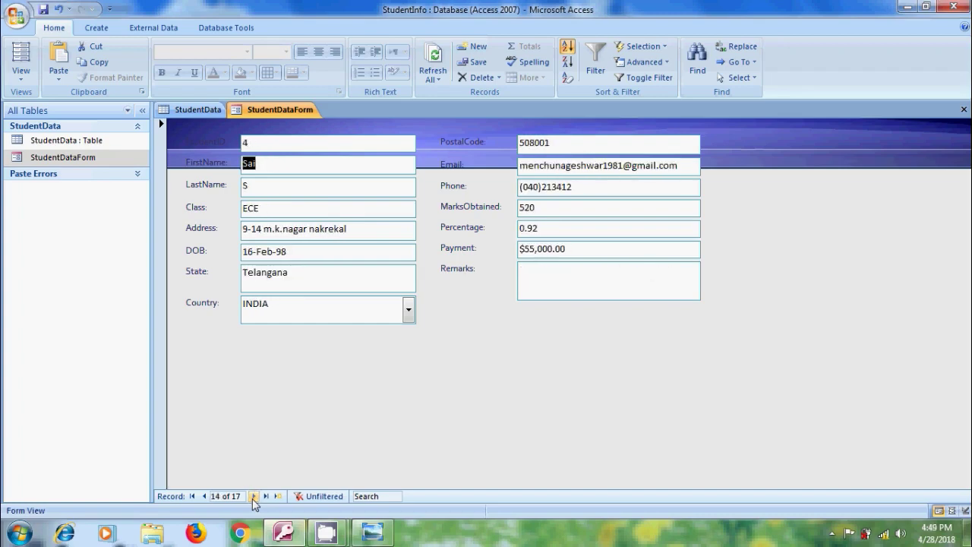
Filter the form to records whose Country equals INDIA.
{"action": "left_click", "coordinate": [322, 306]}
{"action": "right_click", "coordinate": [323, 306]}
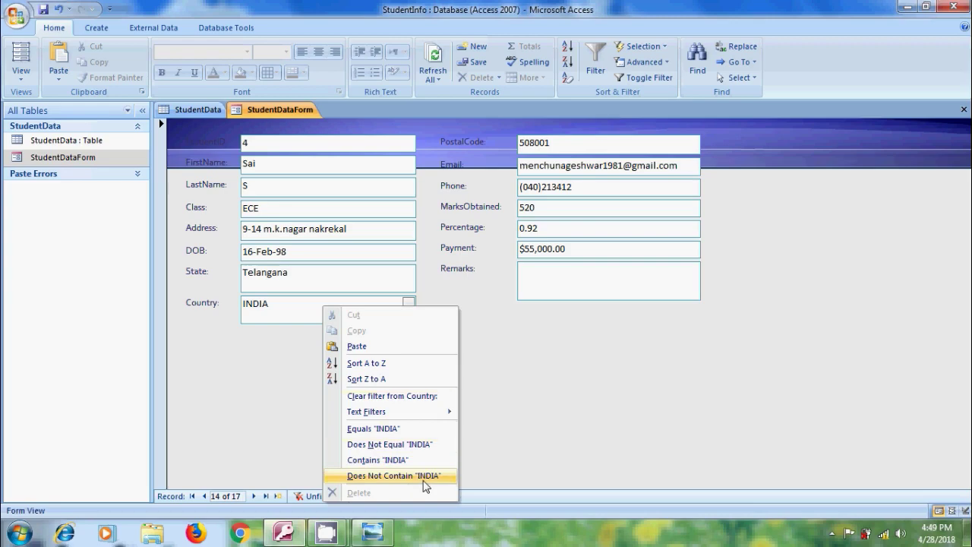
{"action": "left_click", "coordinate": [396, 430]}
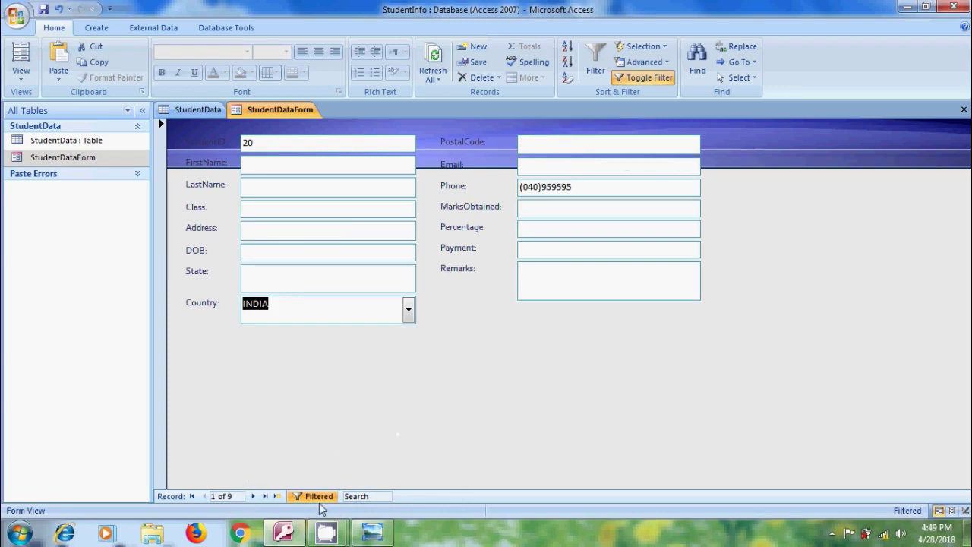
Page through the filtered records to the last one, checking the Country of each.
{"action": "left_click", "coordinate": [254, 496]}
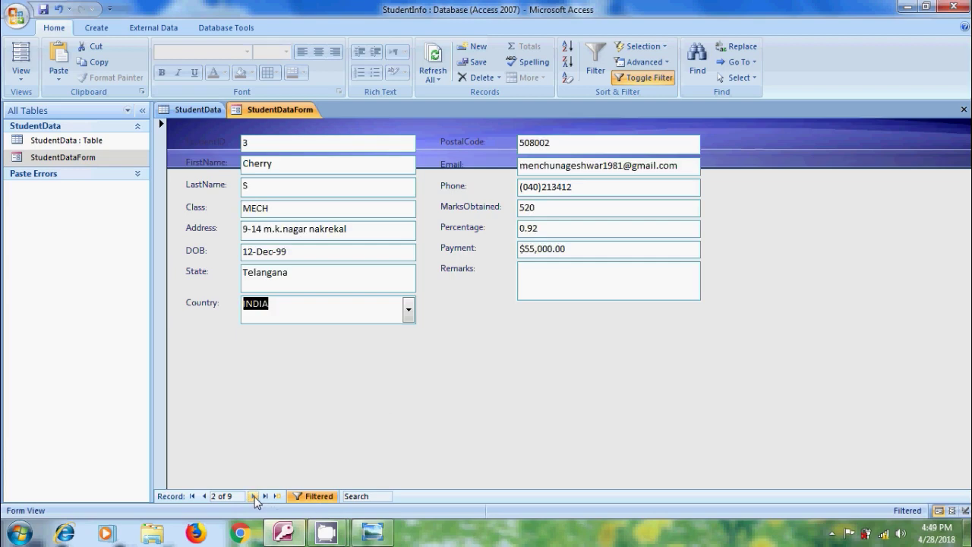
{"action": "left_click", "coordinate": [254, 496]}
{"action": "left_click", "coordinate": [254, 496]}
{"action": "left_click", "coordinate": [254, 496]}
{"action": "left_click", "coordinate": [253, 496]}
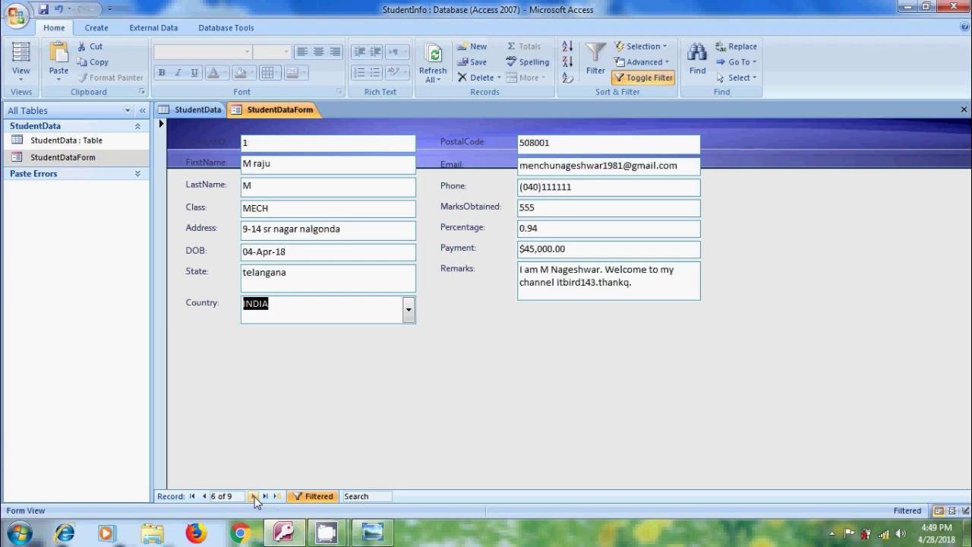
{"action": "left_click", "coordinate": [253, 495]}
{"action": "left_click", "coordinate": [254, 495]}
{"action": "left_click", "coordinate": [254, 496]}
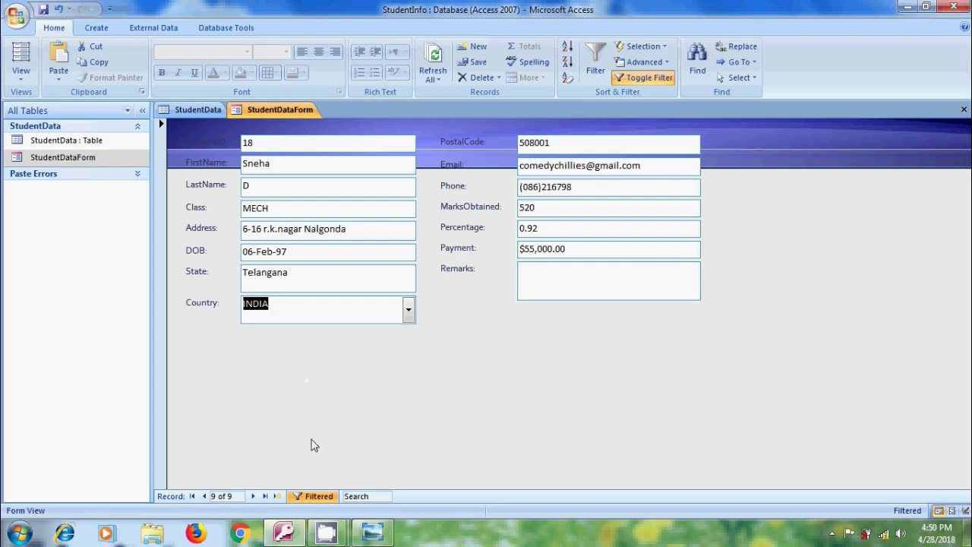
Turn off the Country filter and step forward through the unfiltered records.
{"action": "left_click", "coordinate": [319, 496]}
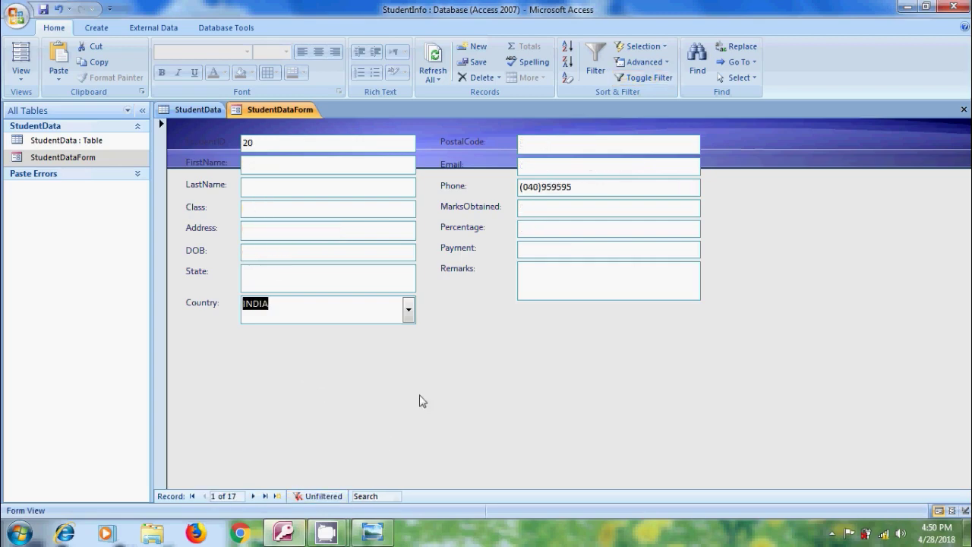
{"action": "left_click", "coordinate": [253, 496]}
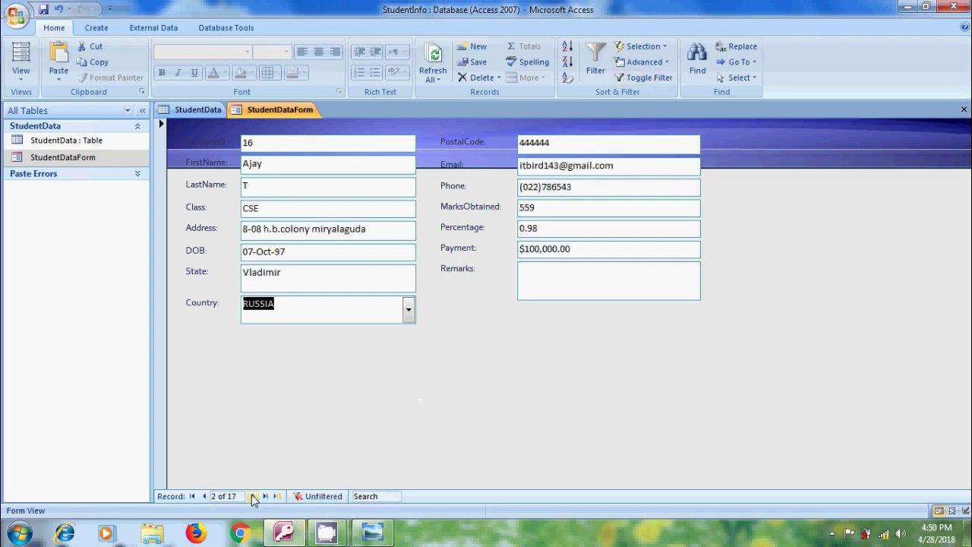
{"action": "left_click", "coordinate": [252, 496]}
Switch to the form picture in Windows Photo Viewer, then minimize the open windows to show the desktop.
{"action": "left_click", "coordinate": [372, 532]}
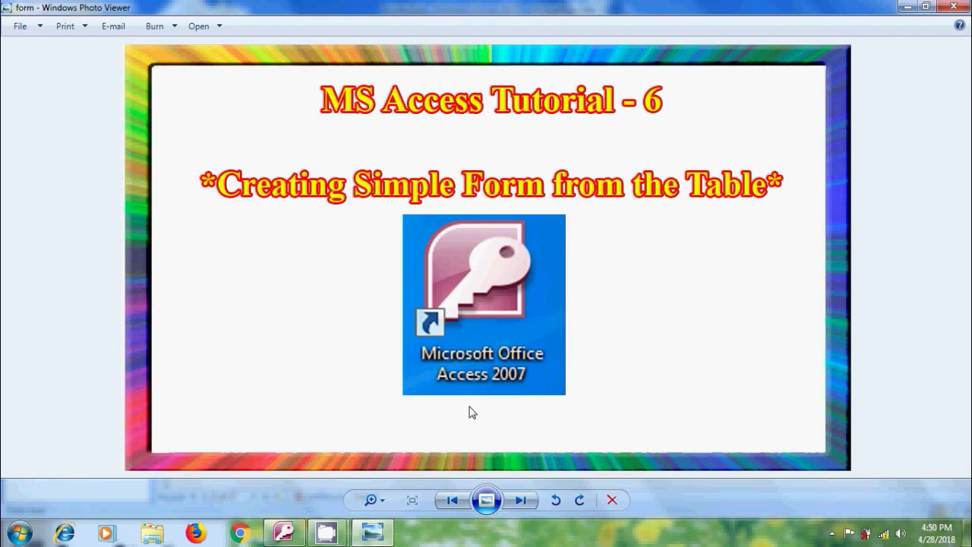
{"action": "left_click", "coordinate": [906, 8]}
{"action": "left_click", "coordinate": [906, 9]}
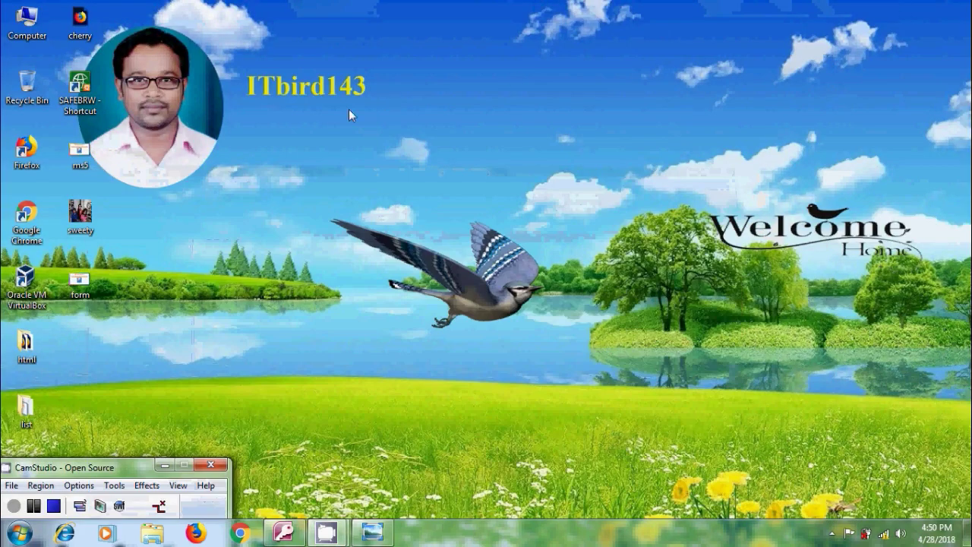